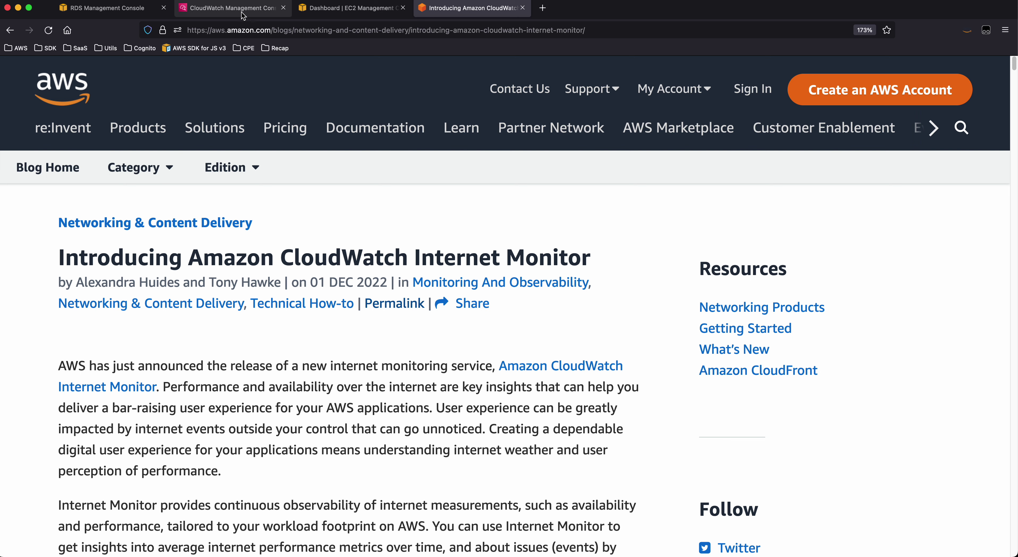
Switch to the CloudWatch console and change its region to Asia Pacific (Singapore)
click(248, 4)
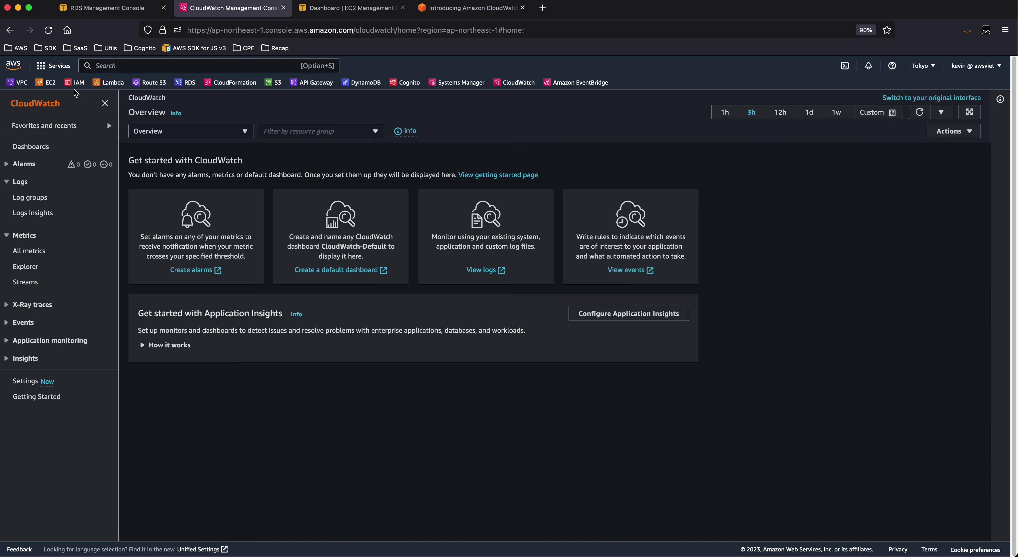
click(921, 67)
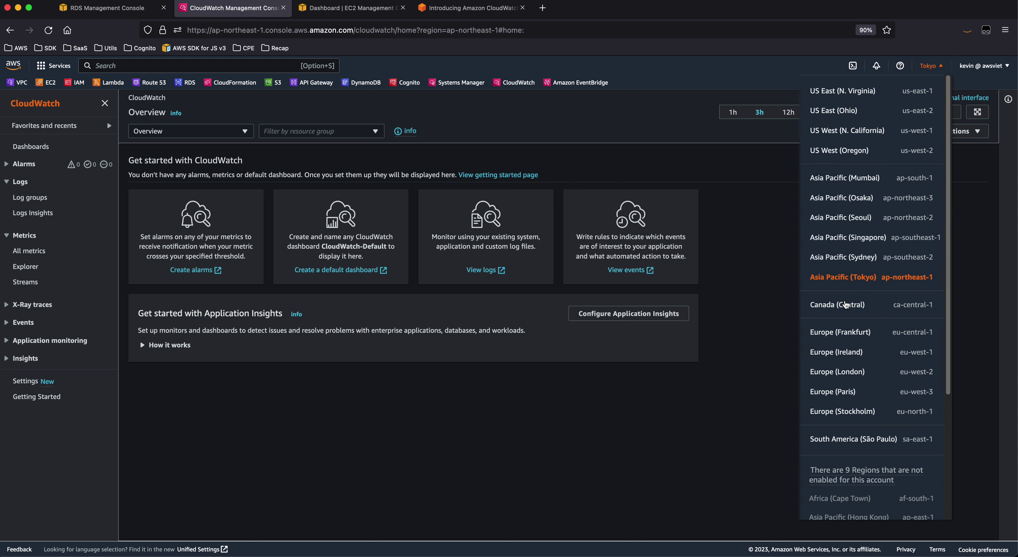
click(850, 241)
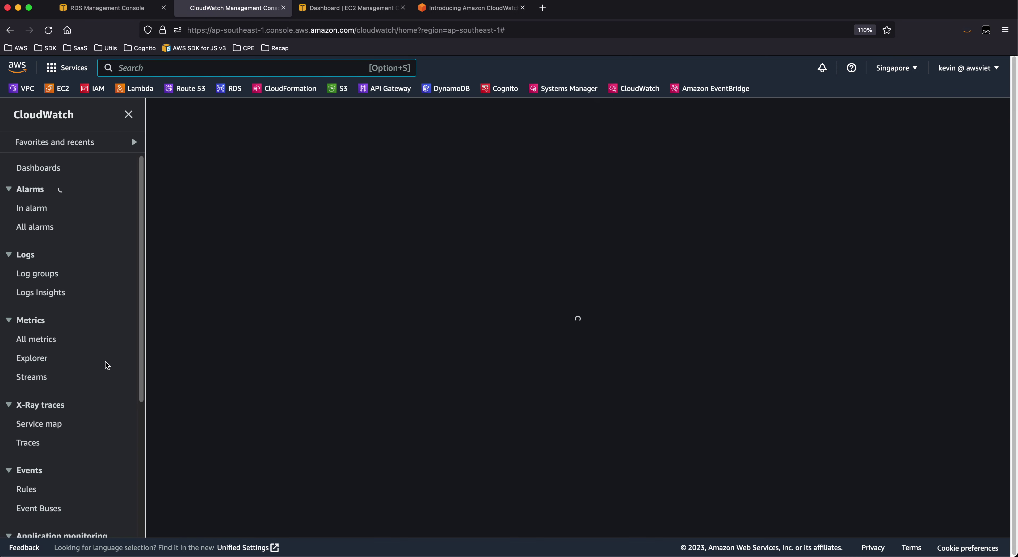
Open the Internet Monitor page under CloudWatch application monitoring
scroll(105, 364, down, 3)
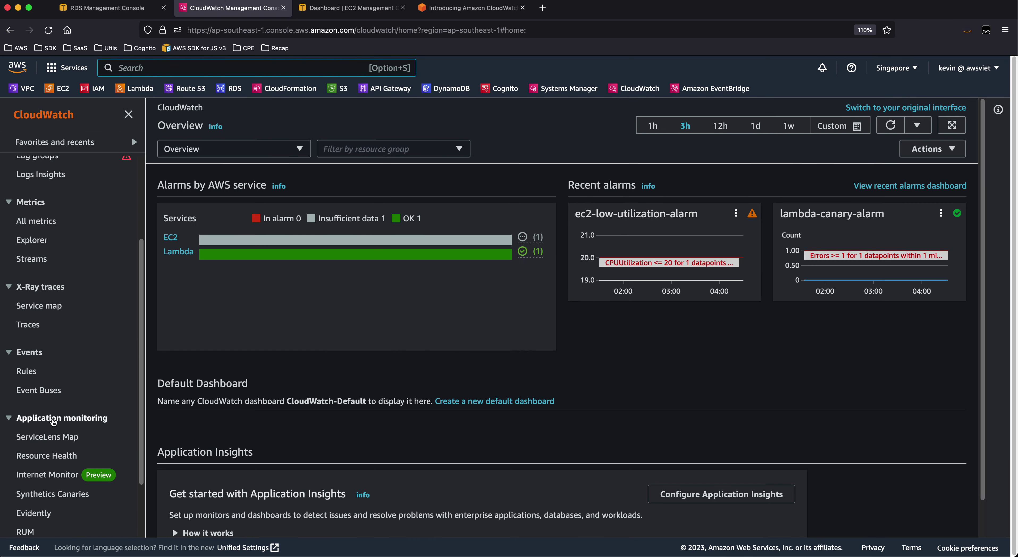
scroll(54, 422, down, 1)
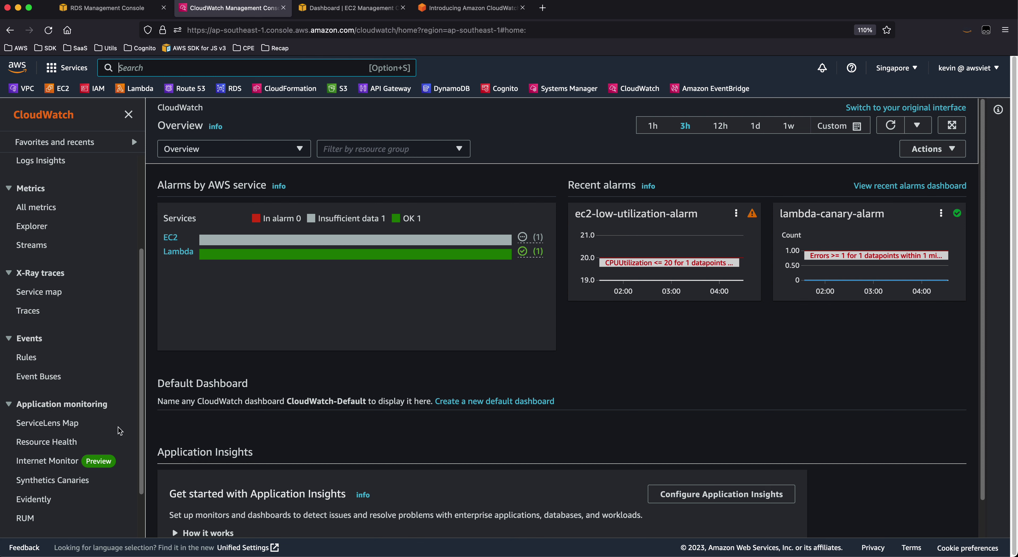
click(47, 466)
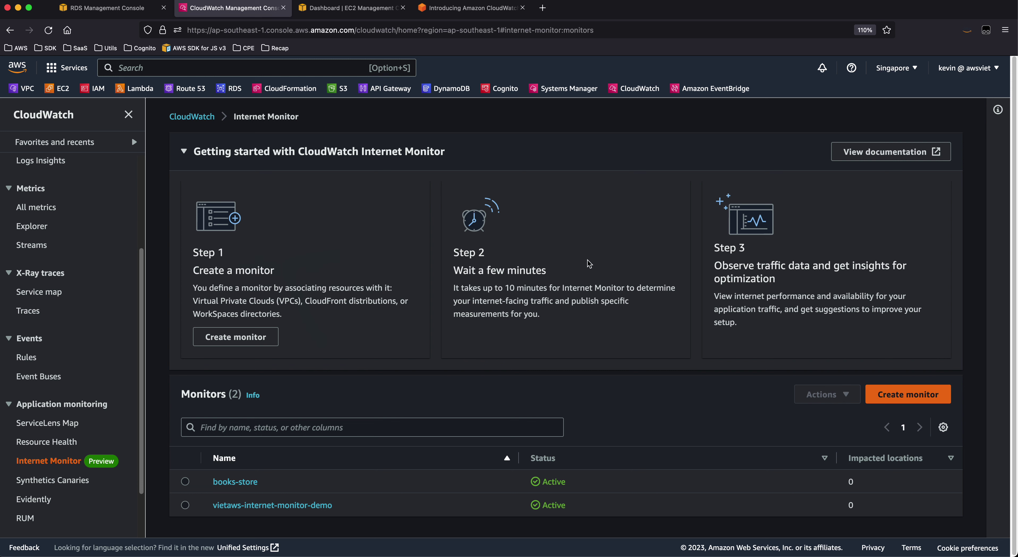
Read the getting-started descriptions for creating a monitor and waiting for its measurements
drag(202, 288, 309, 321)
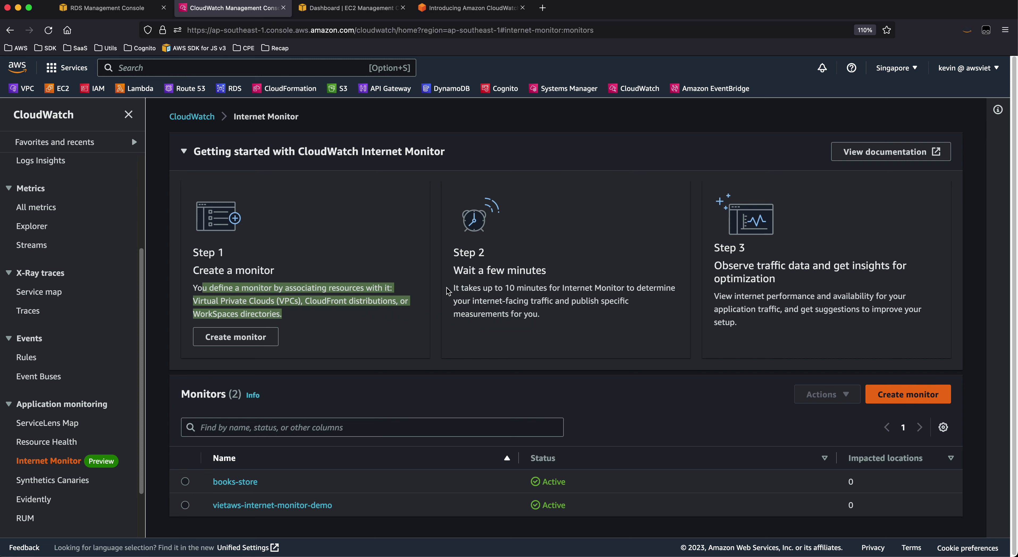
drag(448, 291, 574, 315)
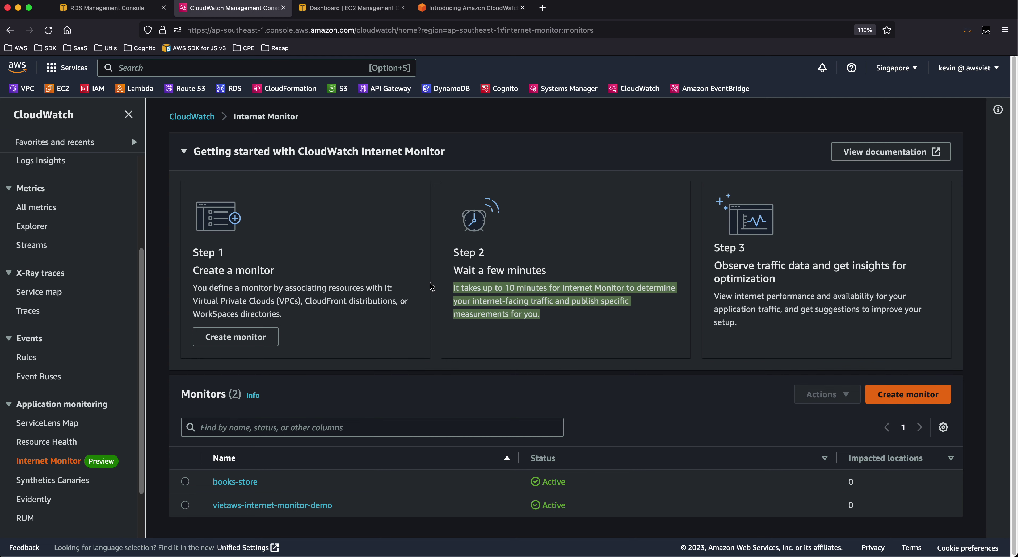
scroll(430, 296, down, 1)
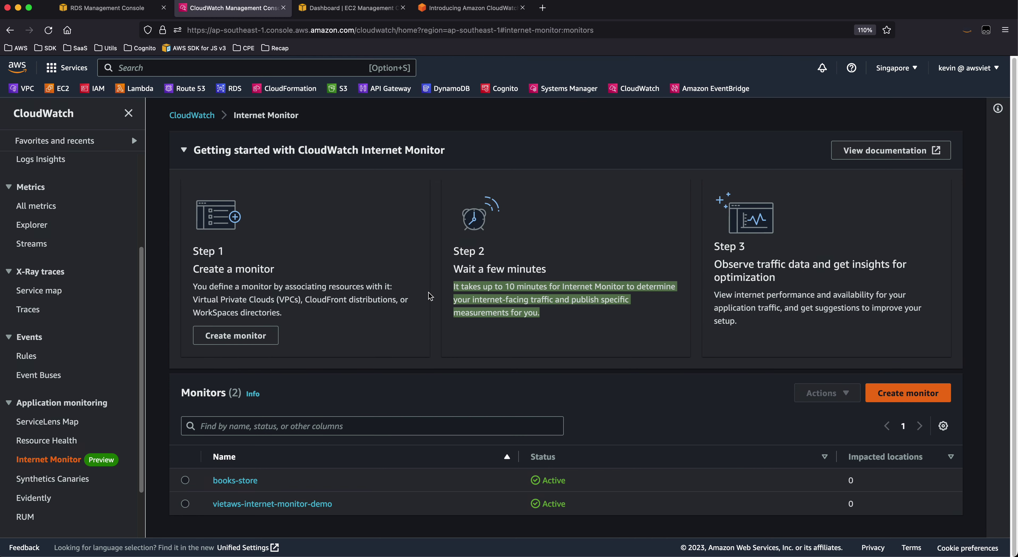
Start creating a new internet monitor and name it demo
click(932, 392)
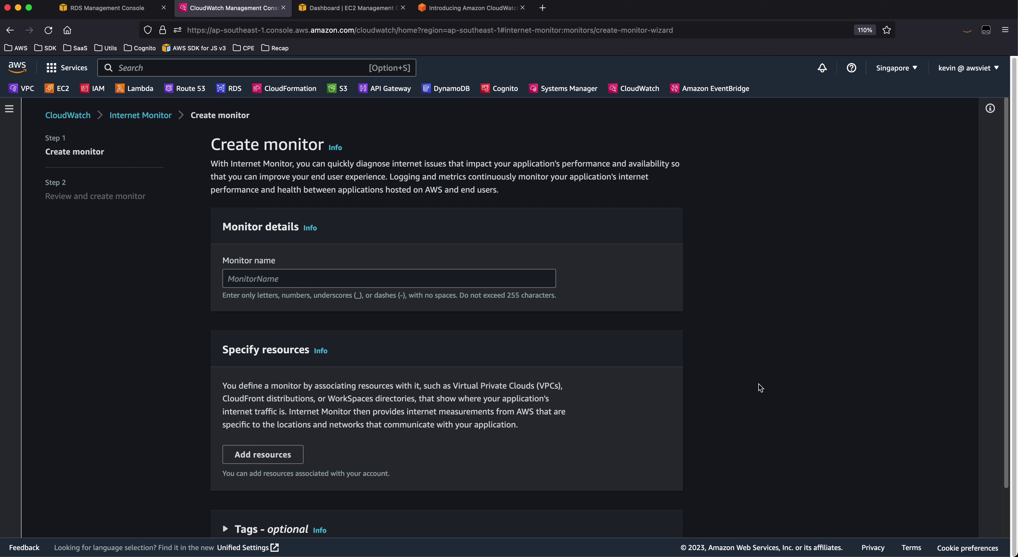
click(314, 274)
text(demo)
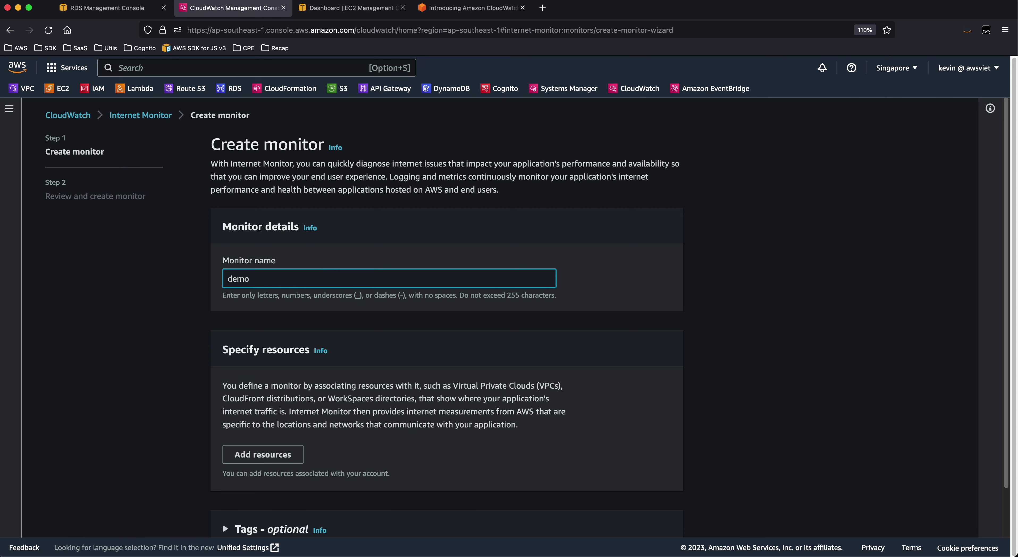
Browse the resources available to the monitor, mark CloudFront distribution E1V74S19YIUMPB, and abandon the monitor creation without adding it
scroll(318, 282, down, 2)
click(271, 405)
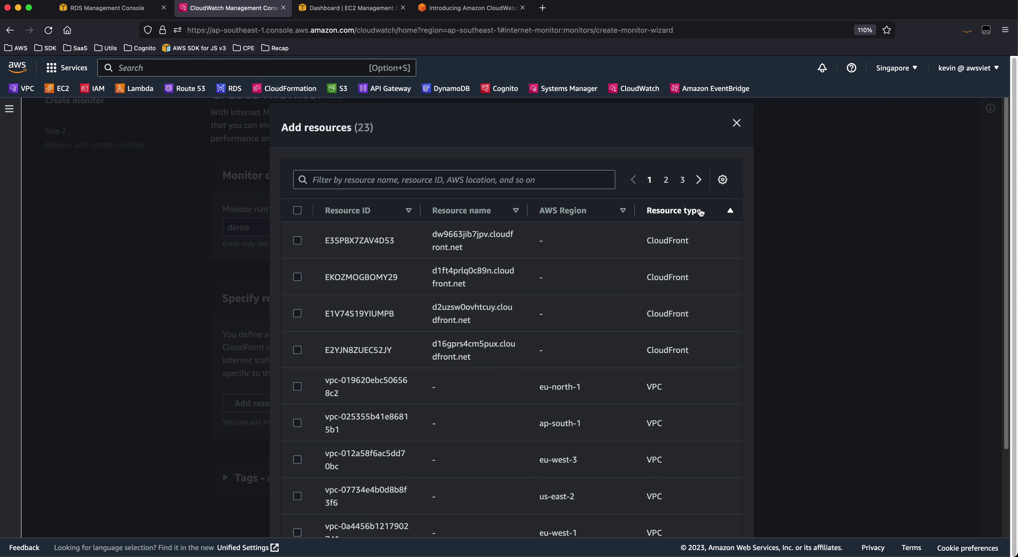
scroll(682, 357, down, 3)
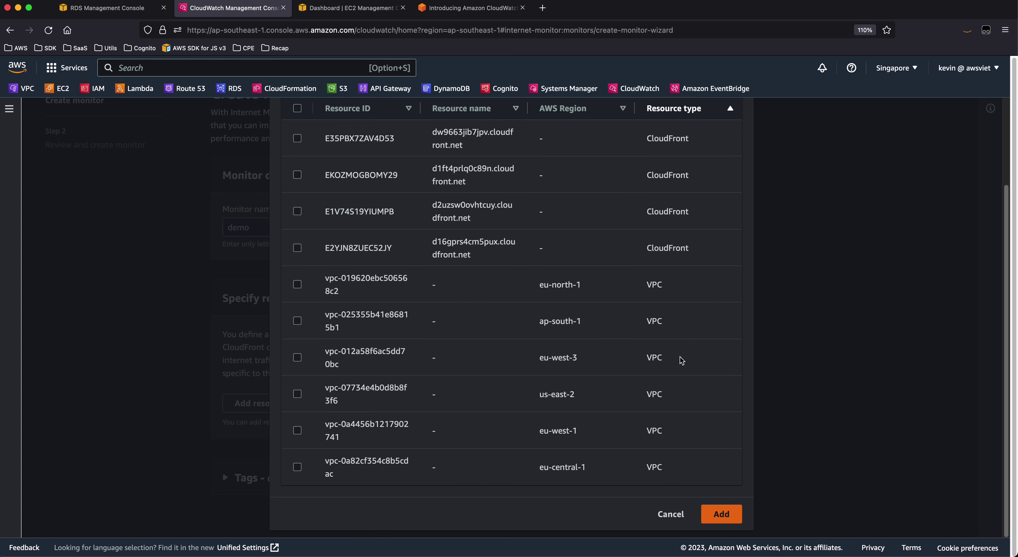
scroll(682, 362, up, 3)
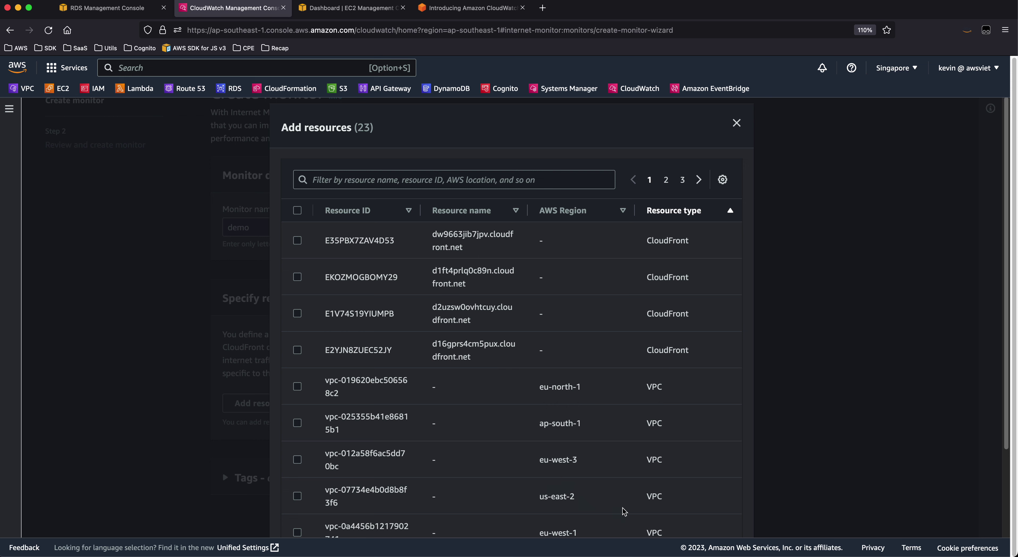
scroll(554, 508, down, 3)
scroll(455, 360, up, 3)
click(297, 312)
scroll(457, 390, down, 3)
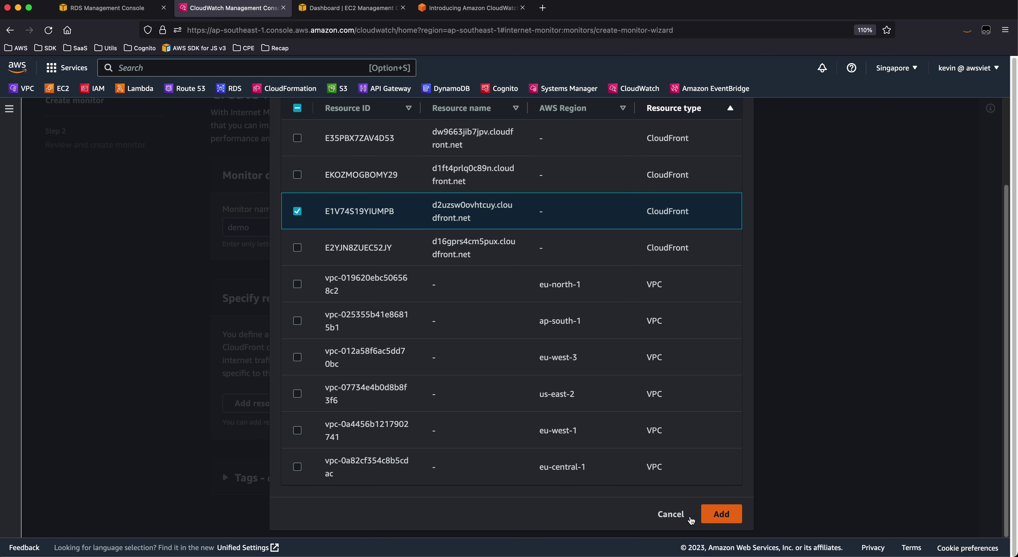
click(671, 513)
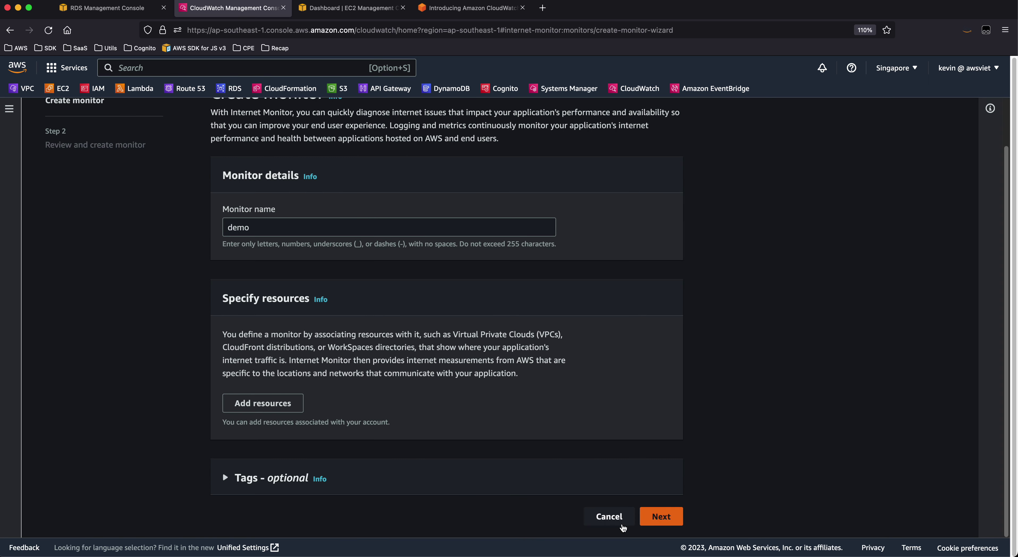
click(616, 518)
click(678, 362)
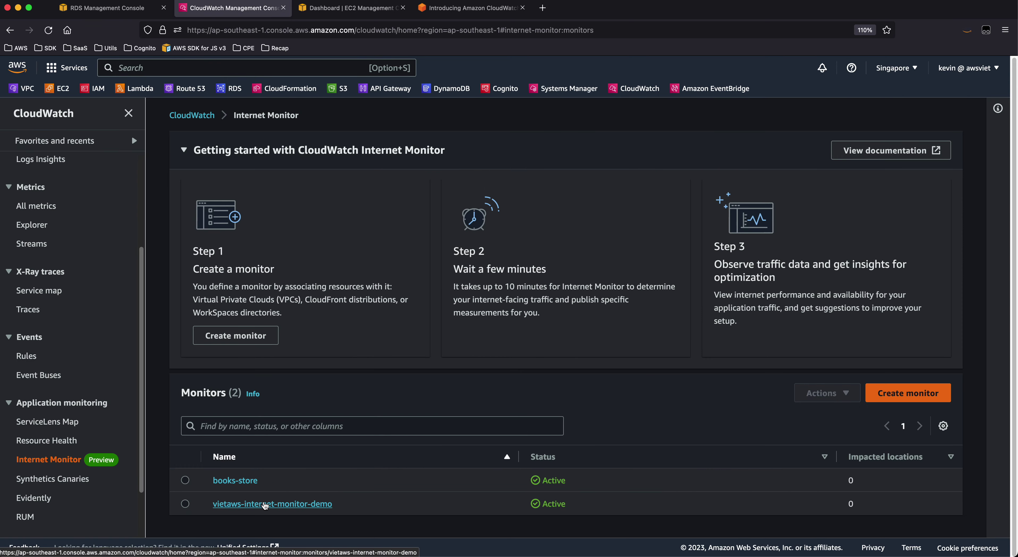
Open the vietaws-internet-monitor-demo monitor and examine its health scores graph, internet traffic map and health events list
click(261, 506)
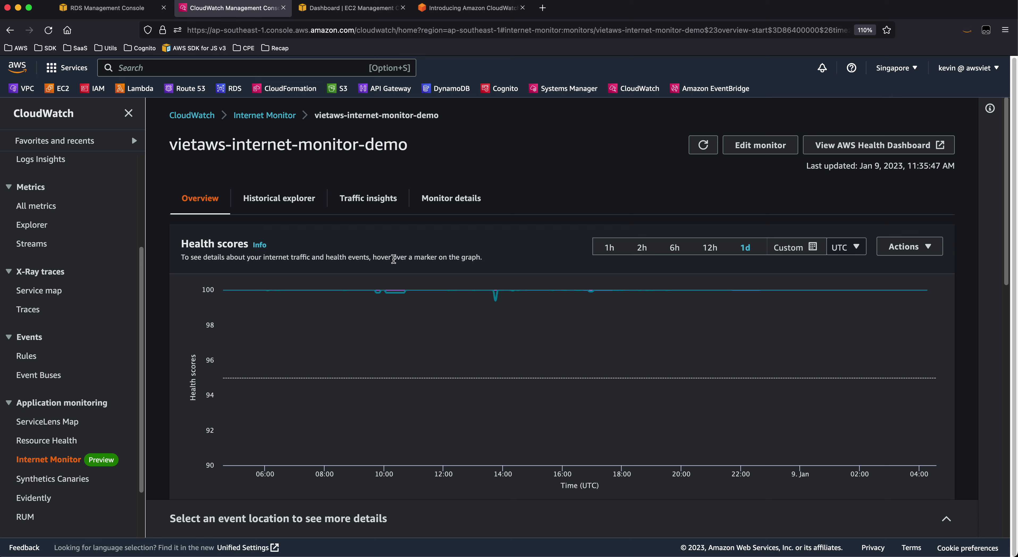
mouse_move(496, 299)
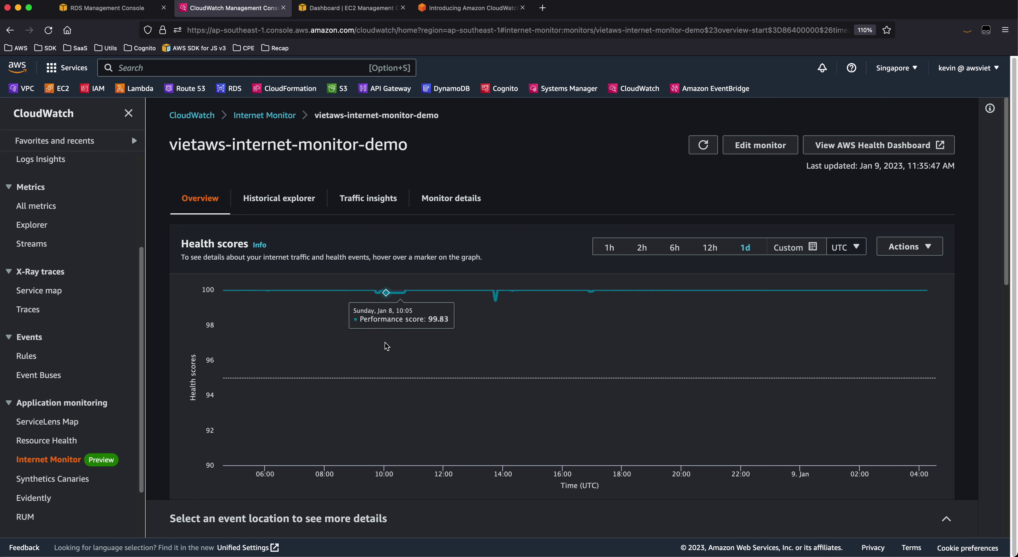
scroll(382, 342, down, 6)
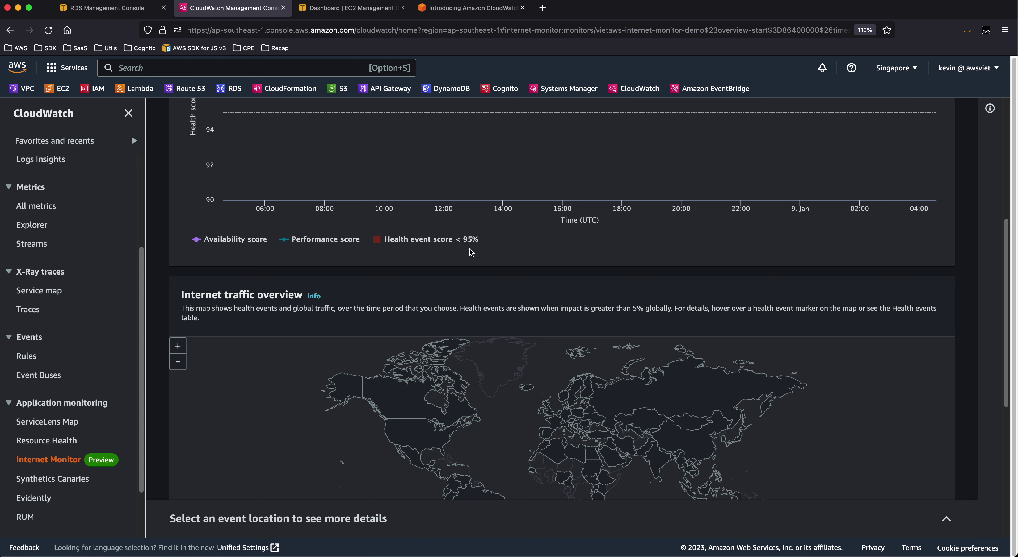
scroll(559, 297, up, 6)
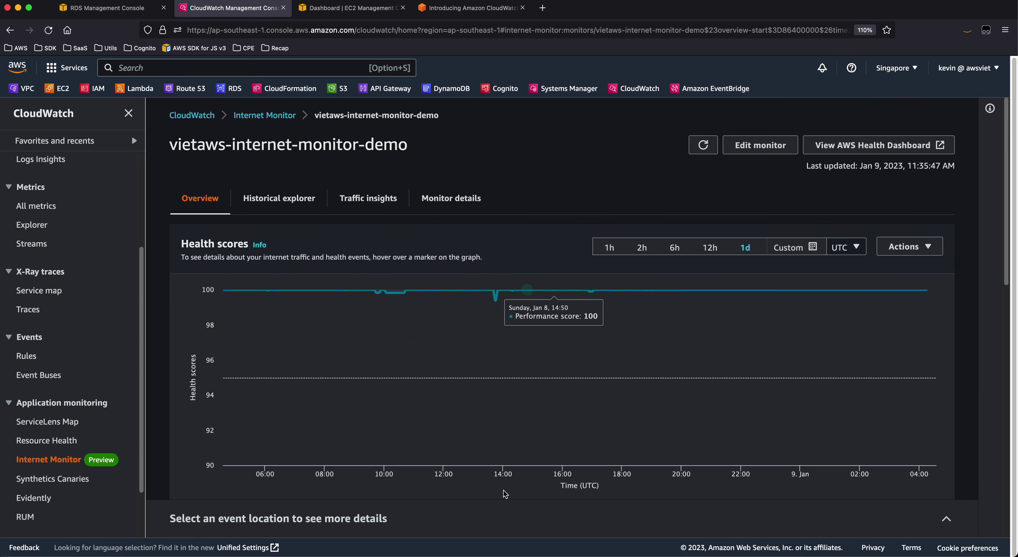
scroll(569, 321, down, 6)
click(330, 188)
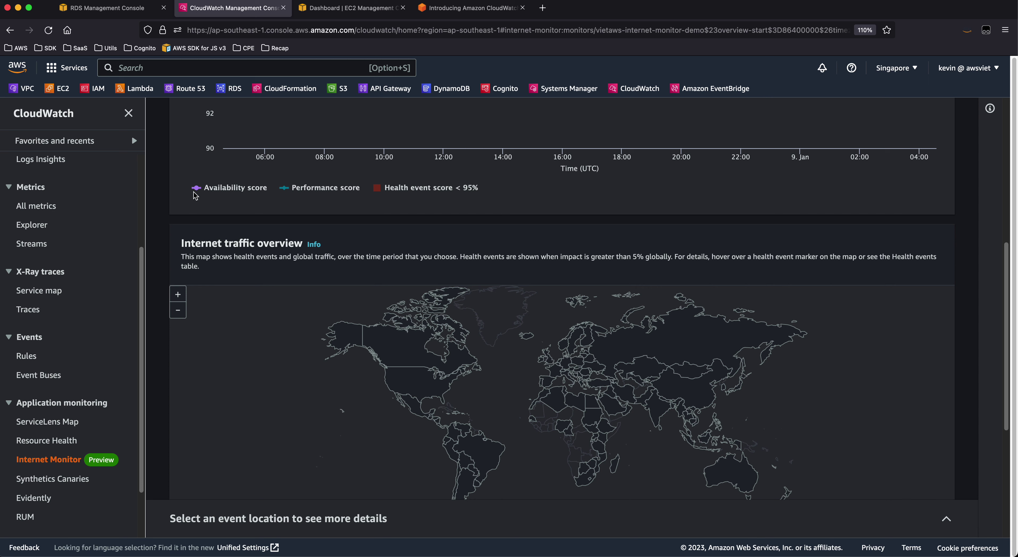
scroll(166, 243, down, 6)
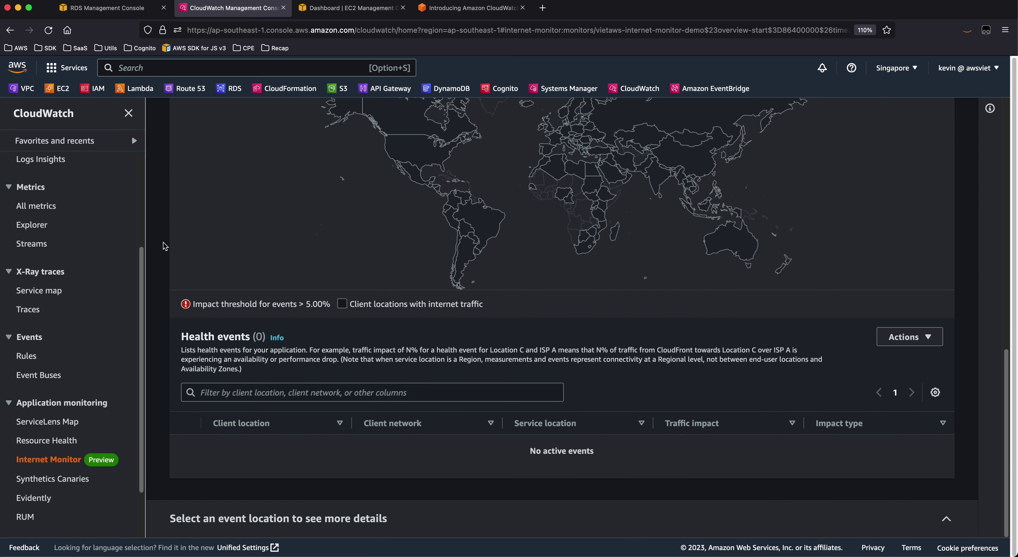
scroll(165, 292, up, 15)
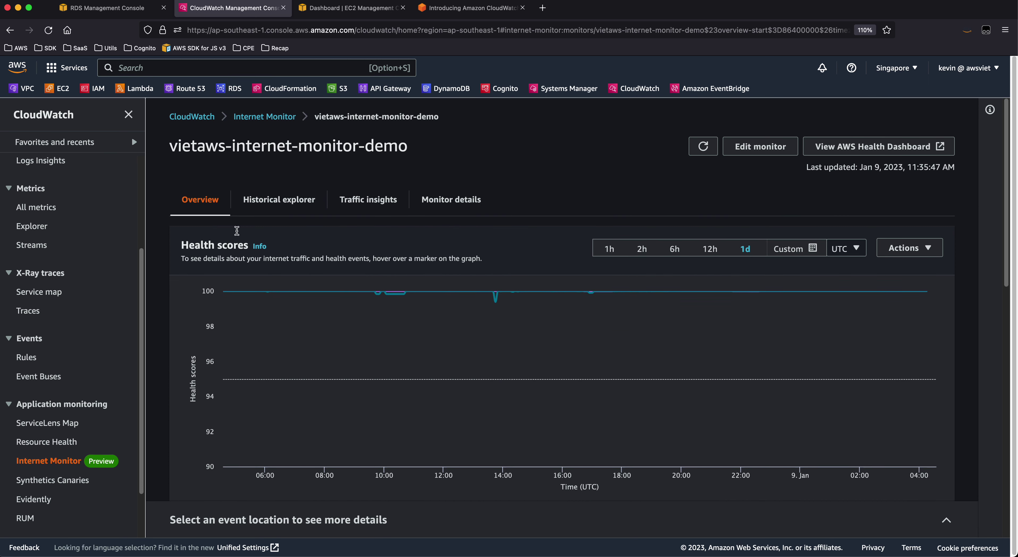
Examine the monitor's historical performance, availability, bytes transferred and round-trip time graphs, along with its list of all events
click(266, 202)
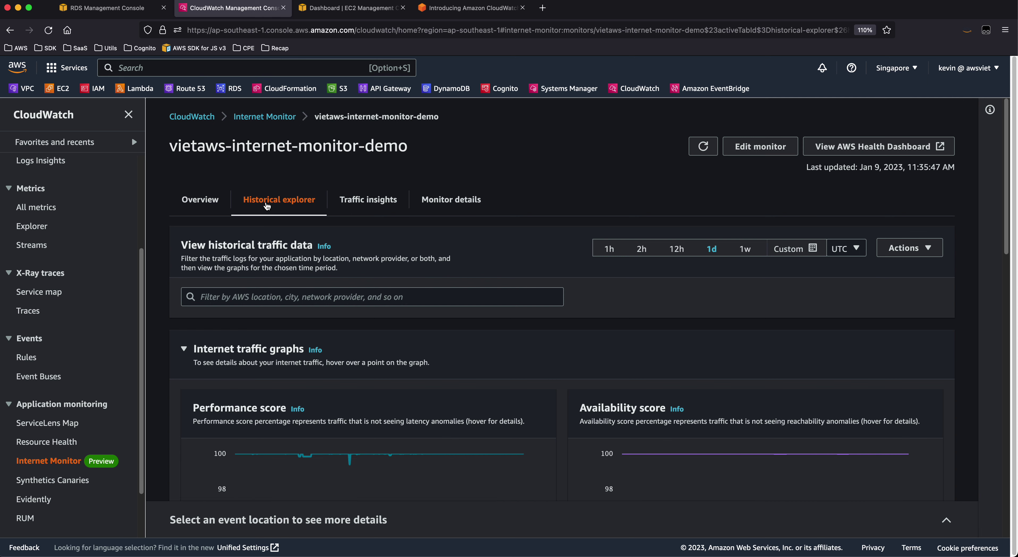
scroll(336, 241, down, 5)
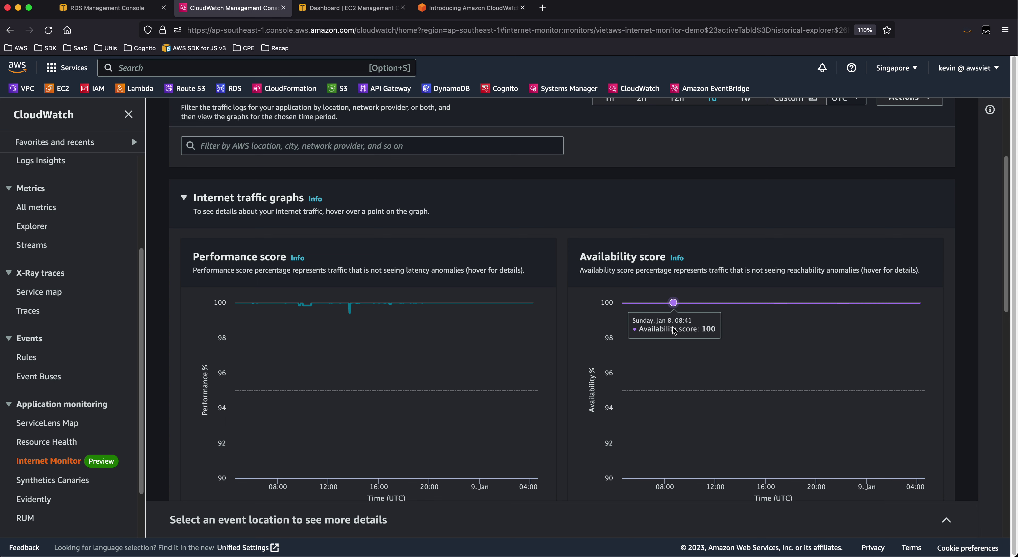
mouse_move(661, 322)
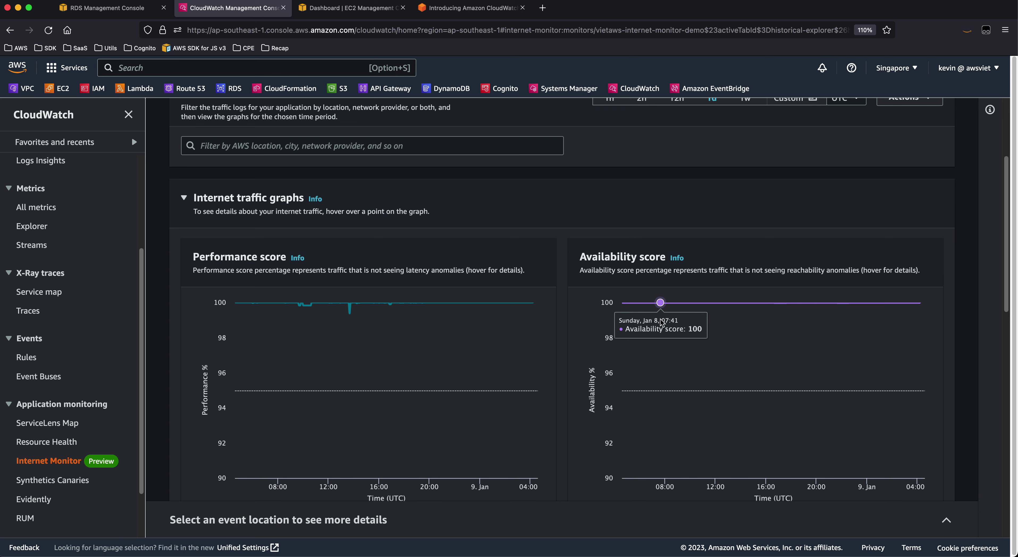
scroll(661, 322, down, 9)
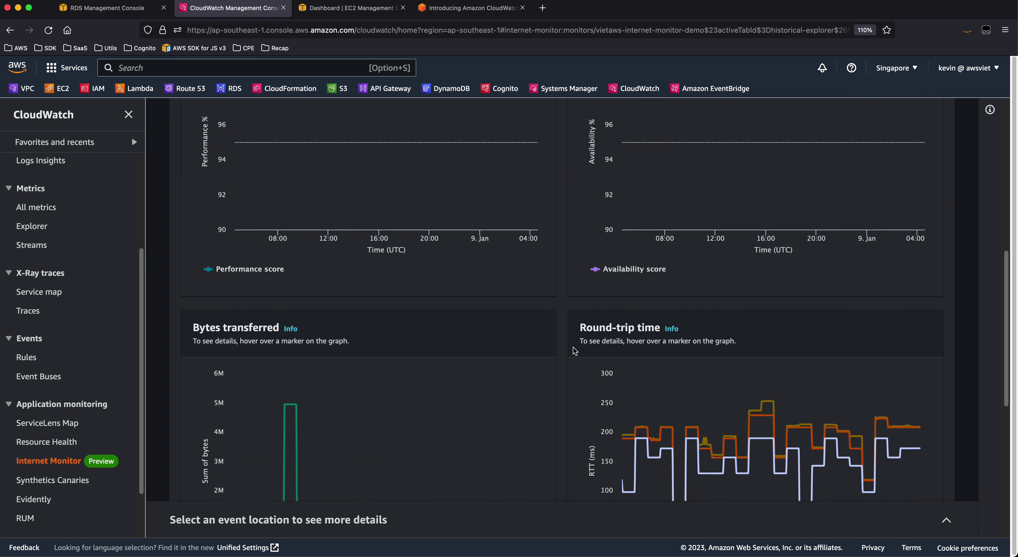
scroll(581, 294, down, 4)
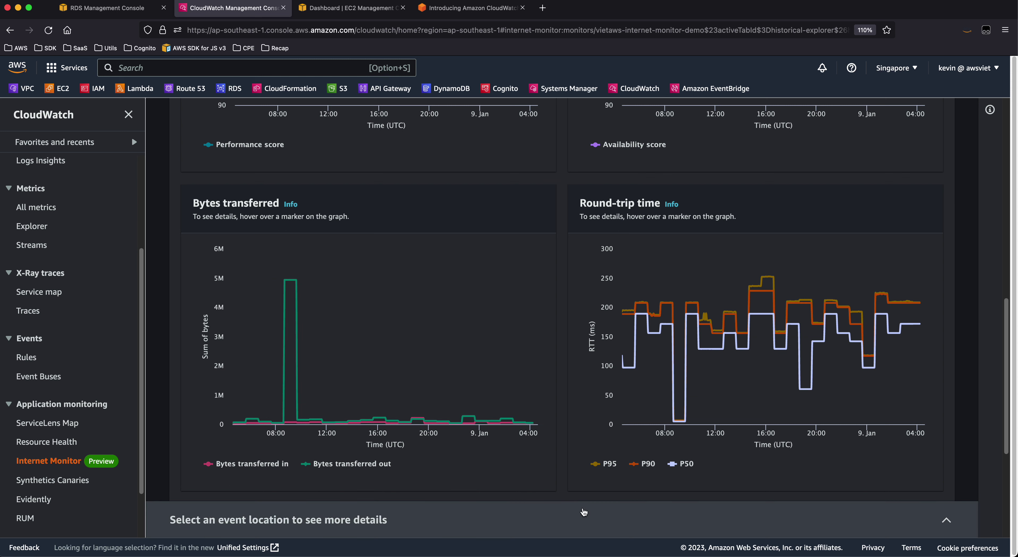
scroll(565, 463, down, 1)
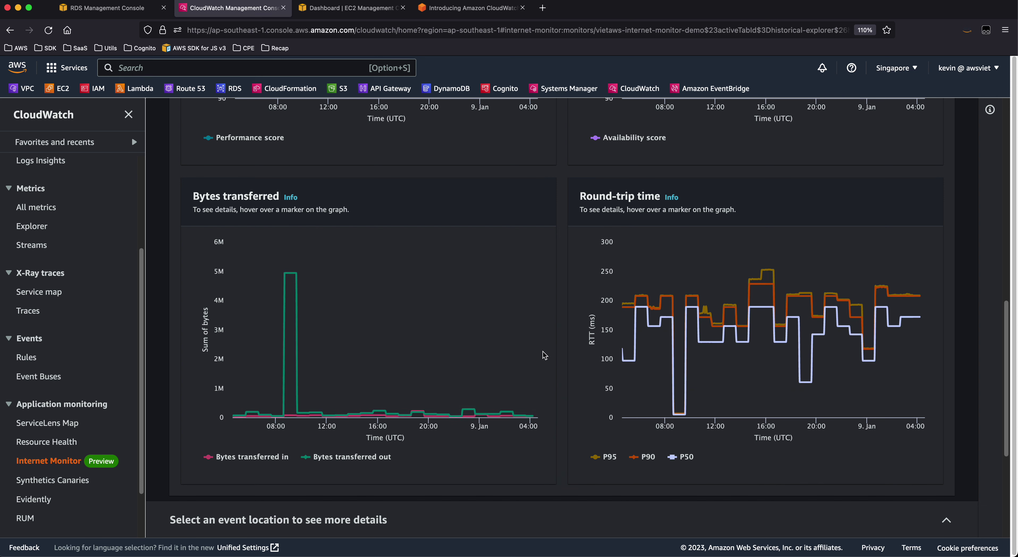
mouse_move(623, 308)
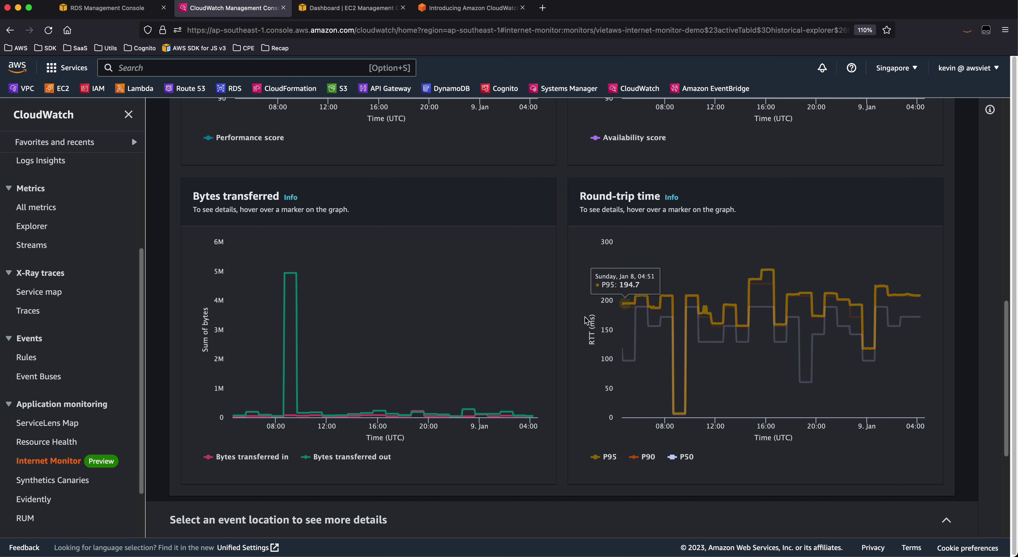
scroll(562, 340, down, 4)
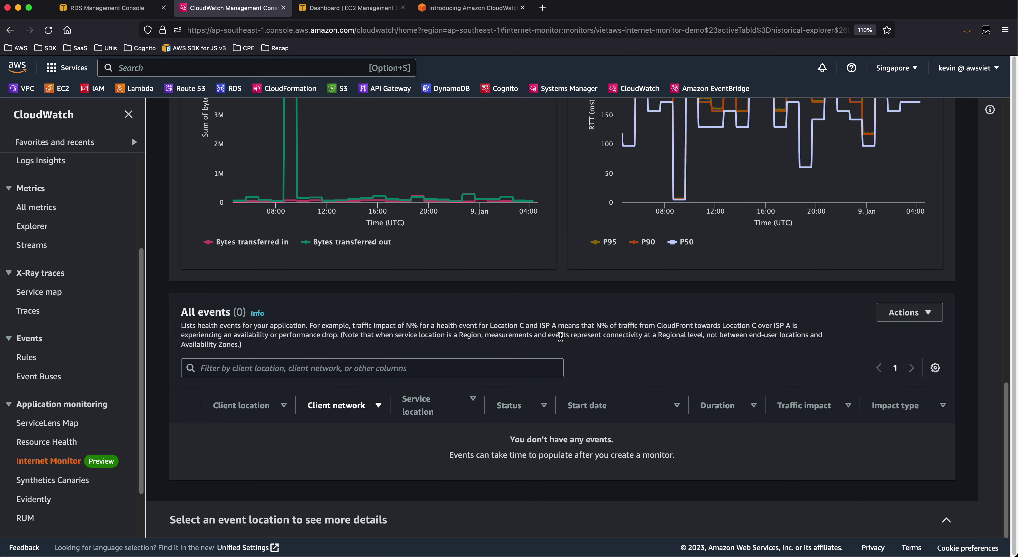
Open the monitor's traffic insights and look over the overall traffic, top client locations and traffic optimization suggestions sections
scroll(370, 244, up, 10)
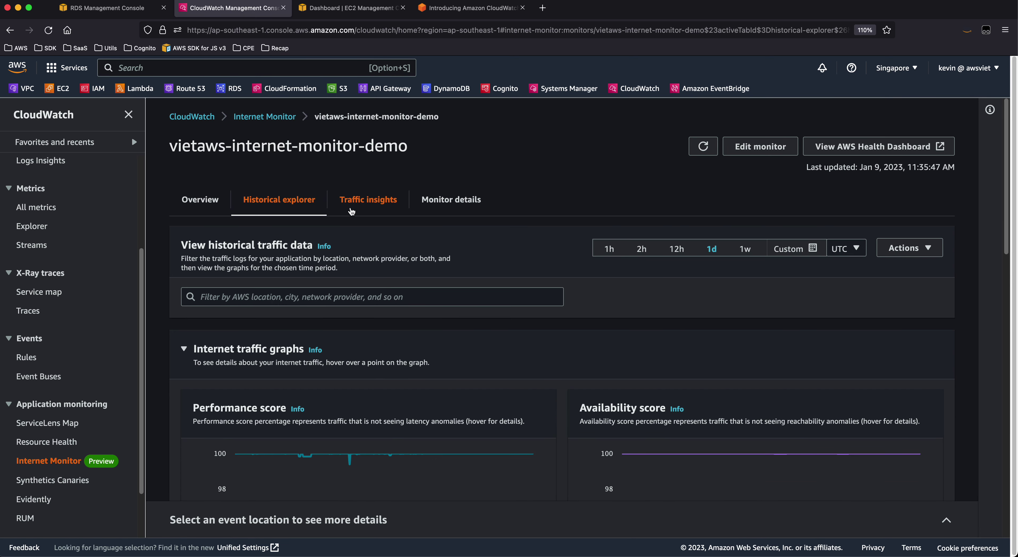
click(368, 199)
scroll(581, 295, down, 5)
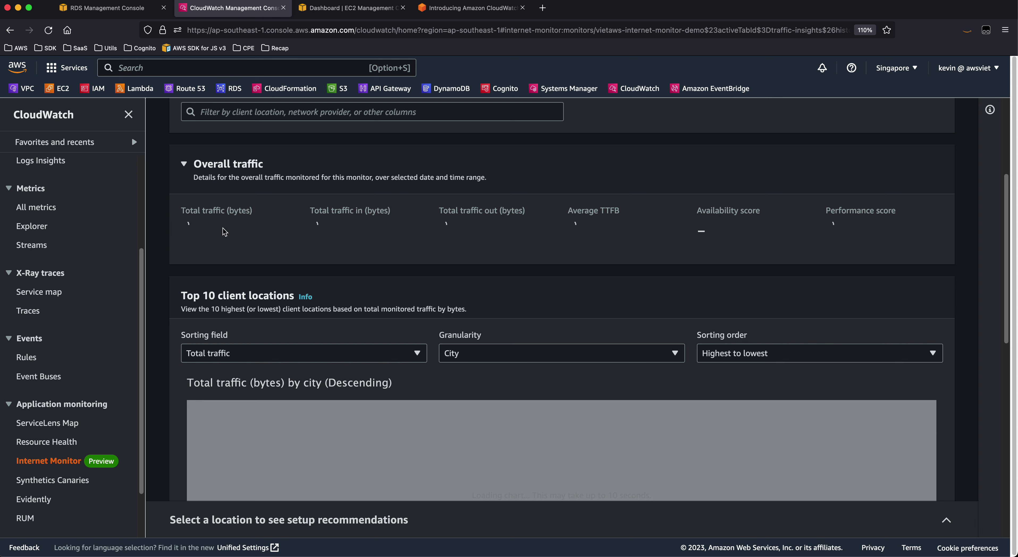
scroll(320, 275, down, 5)
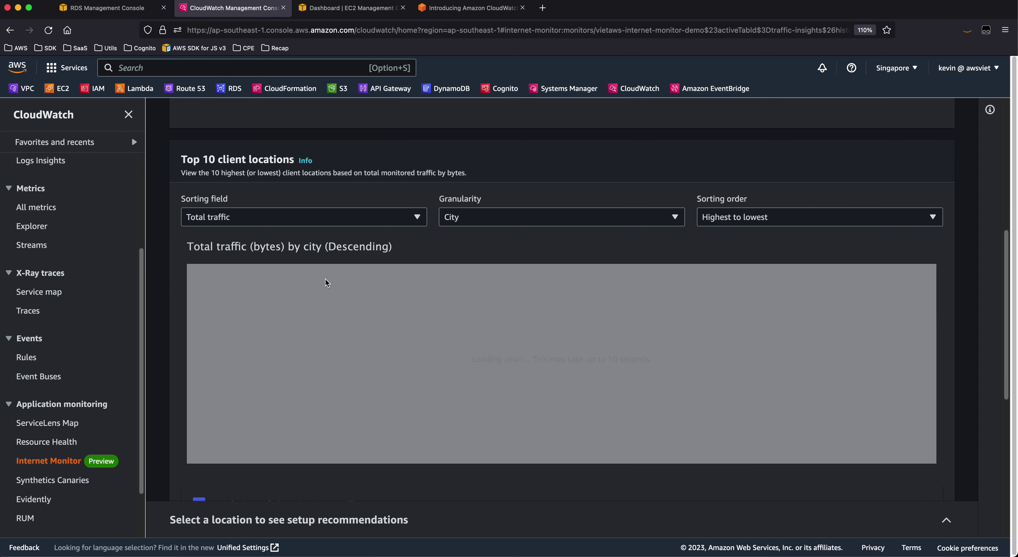
scroll(180, 241, down, 12)
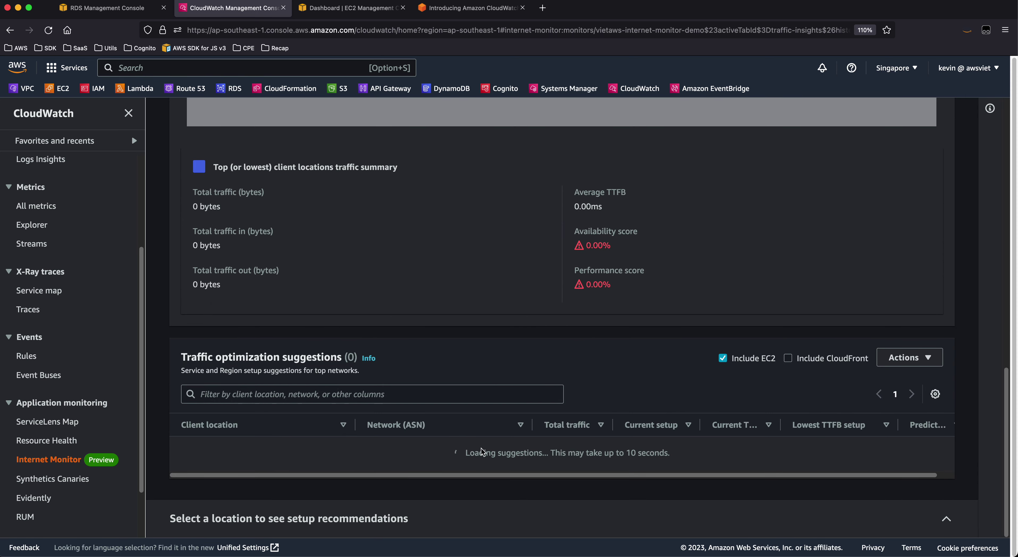
drag(464, 451, 678, 451)
scroll(505, 386, up, 14)
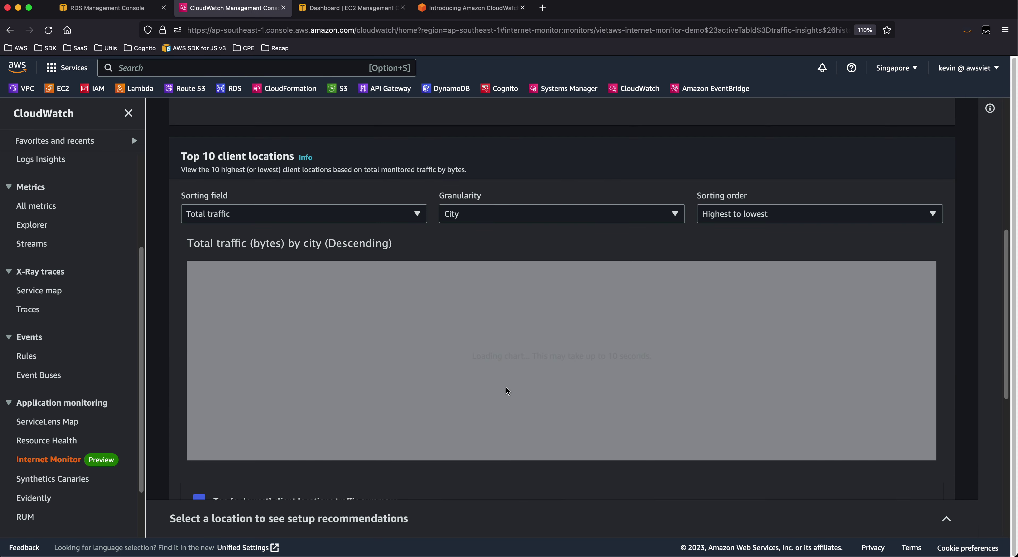
Examine the overall traffic figures, including total traffic, traffic out, average TTFB and the performance score
scroll(483, 338, up, 8)
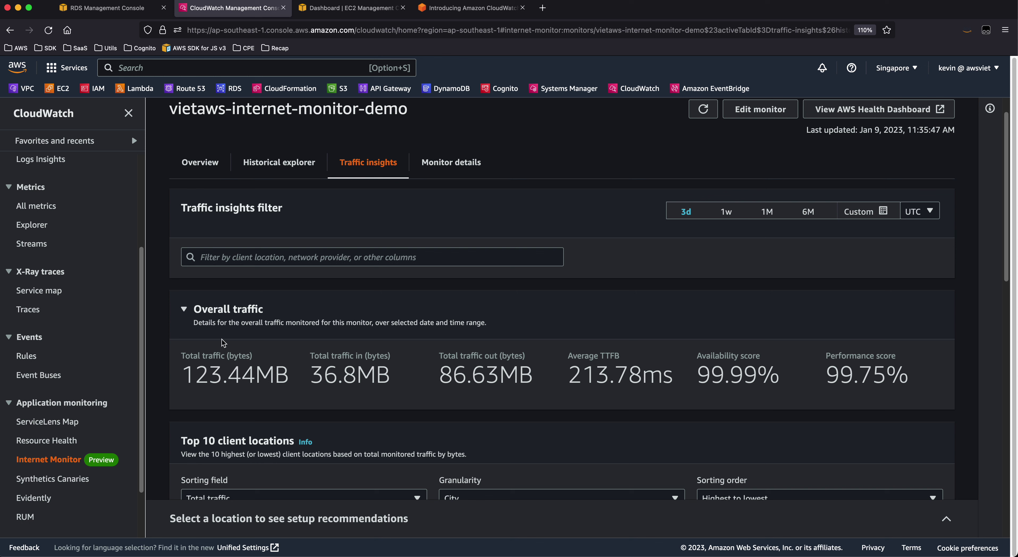
drag(181, 377, 223, 378)
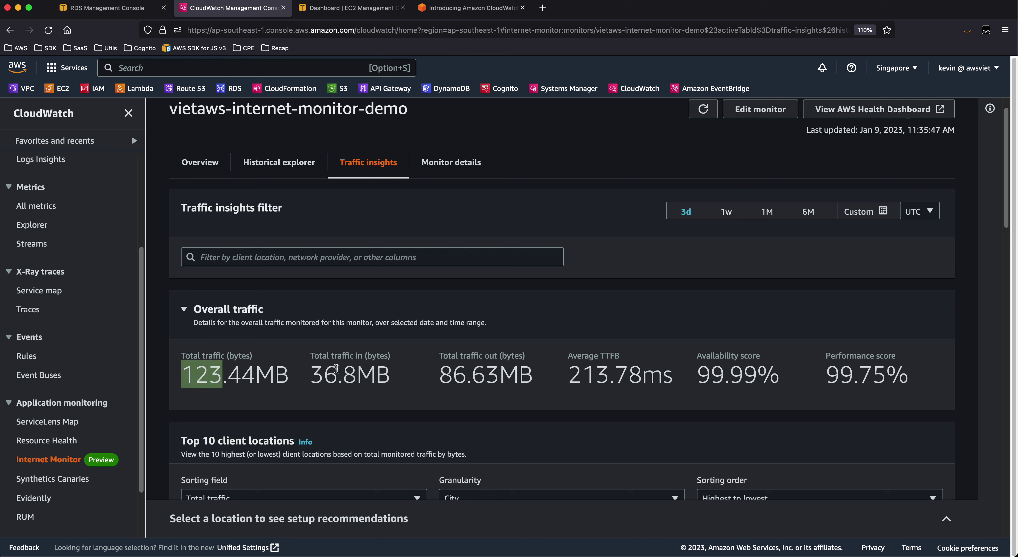
drag(434, 370, 486, 375)
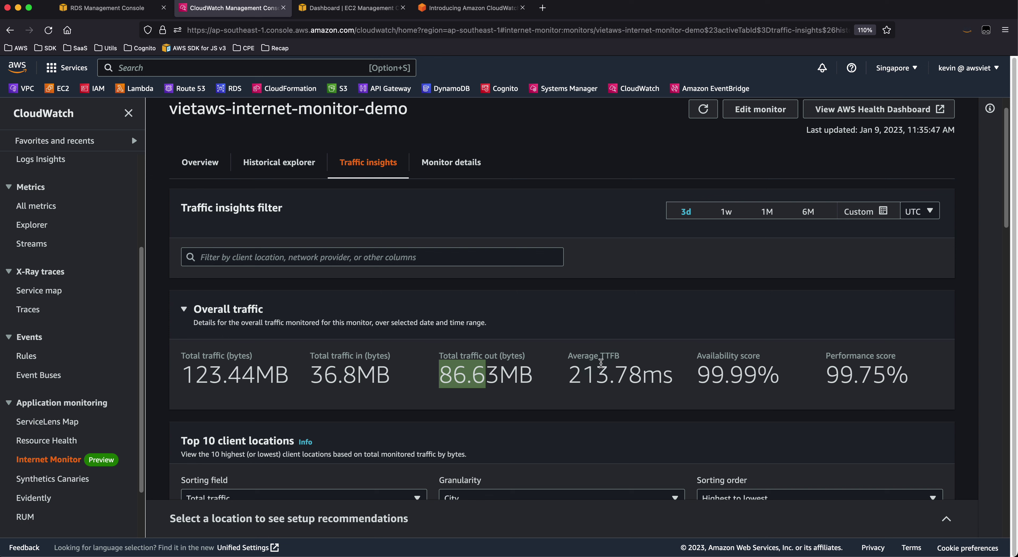
drag(600, 355, 624, 358)
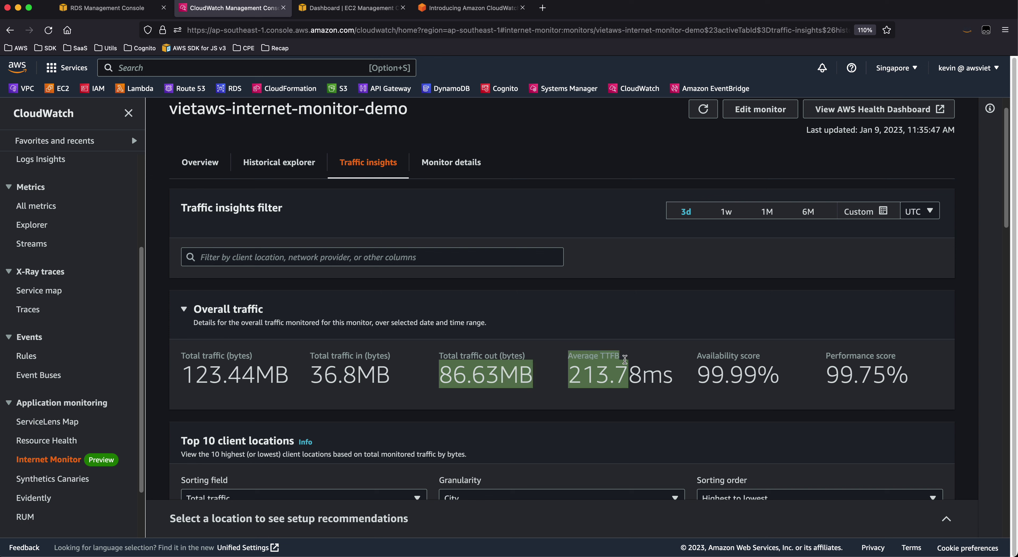
click(625, 359)
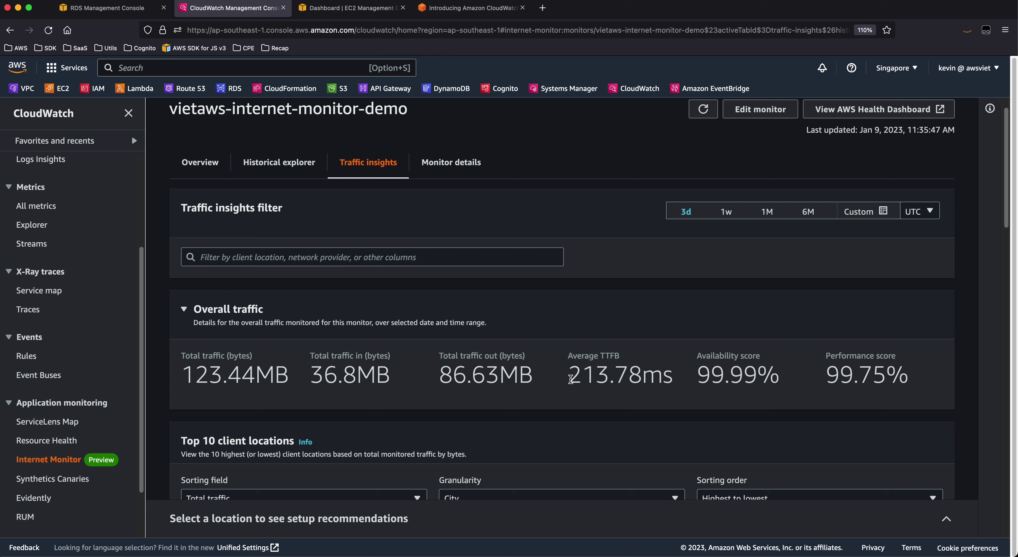
drag(568, 378, 618, 374)
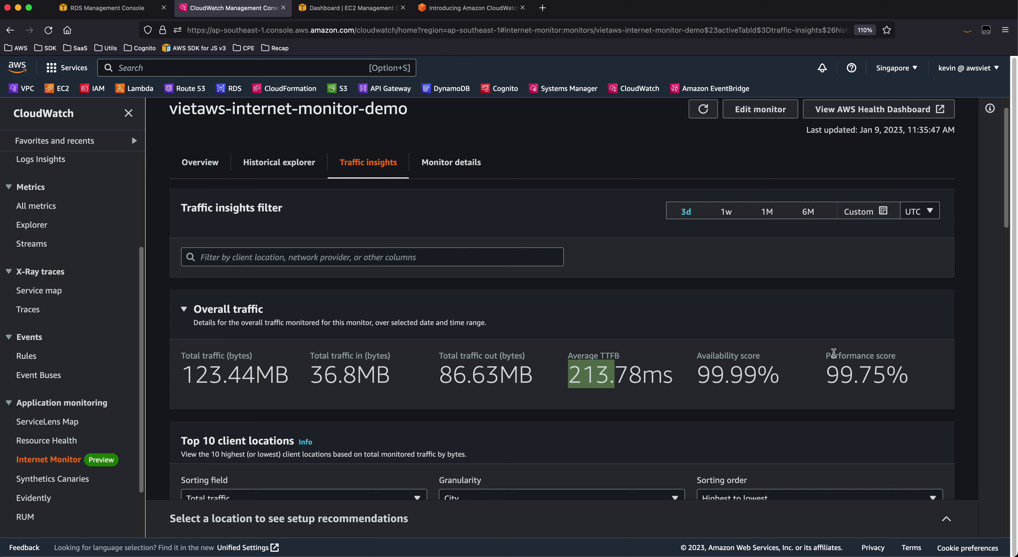
drag(834, 352, 913, 378)
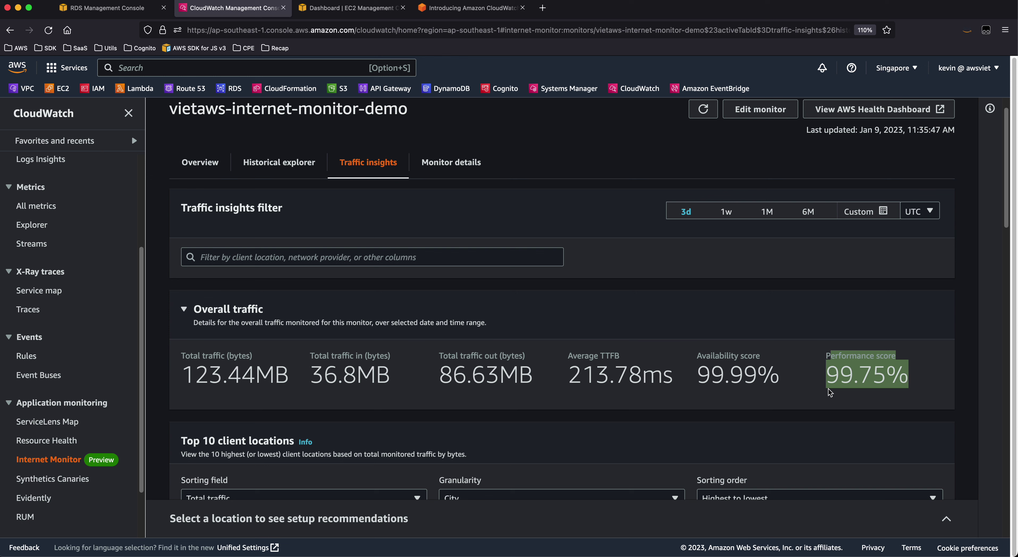
Examine the top 10 client locations chart by city and its traffic summary, including total traffic and average TTFB
scroll(829, 391, down, 5)
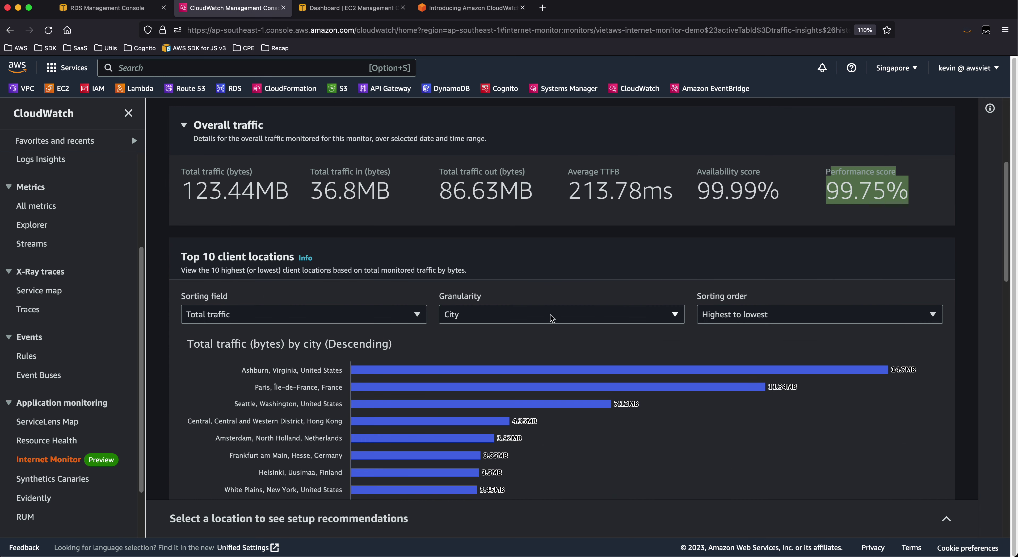
scroll(164, 294, down, 1)
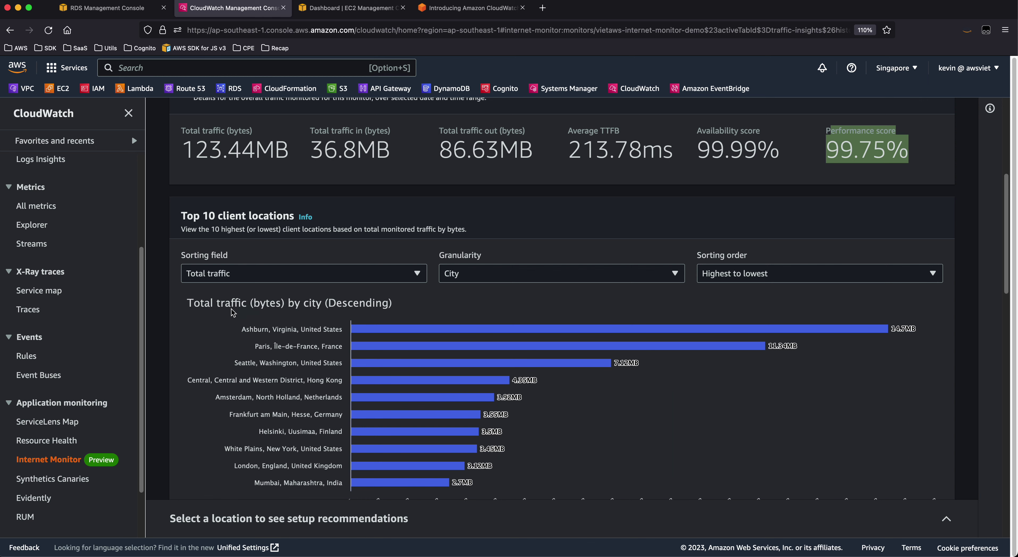
scroll(178, 319, down, 1)
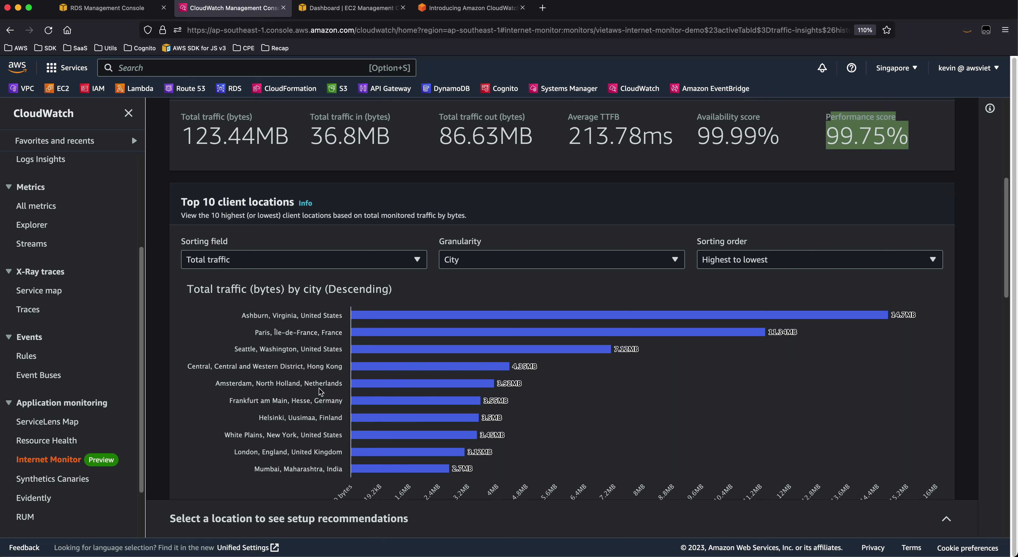
scroll(321, 389, down, 1)
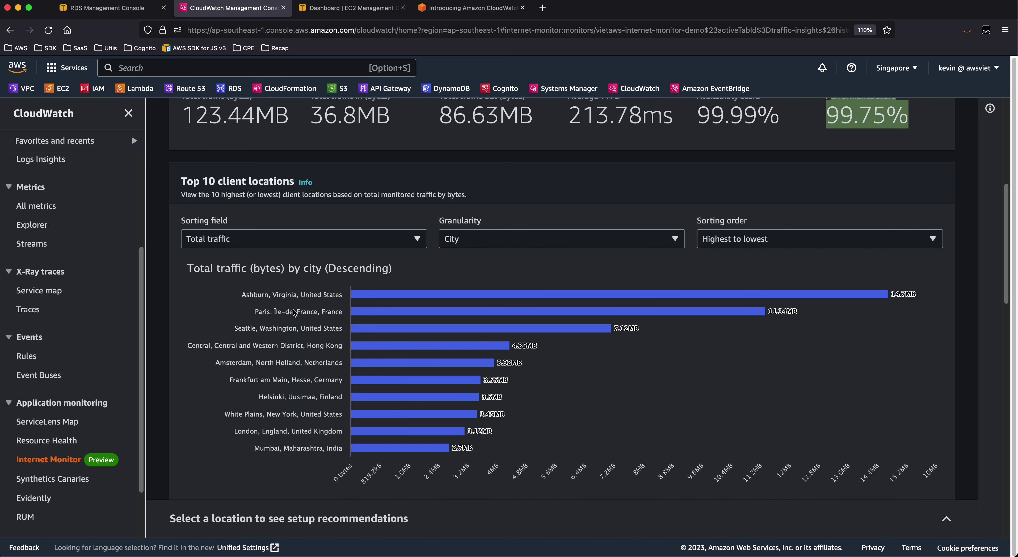
scroll(300, 366, down, 1)
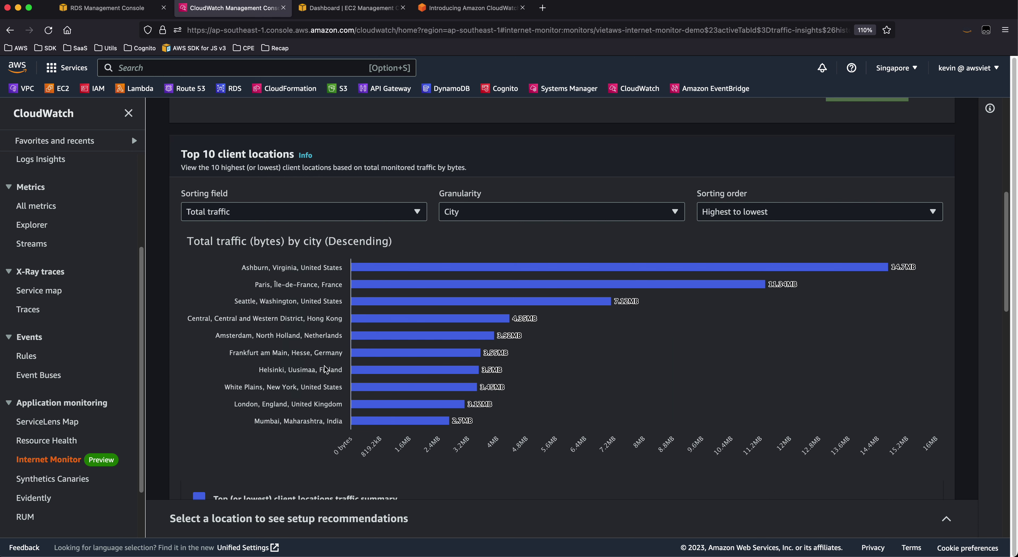
scroll(325, 370, down, 3)
scroll(324, 370, down, 1)
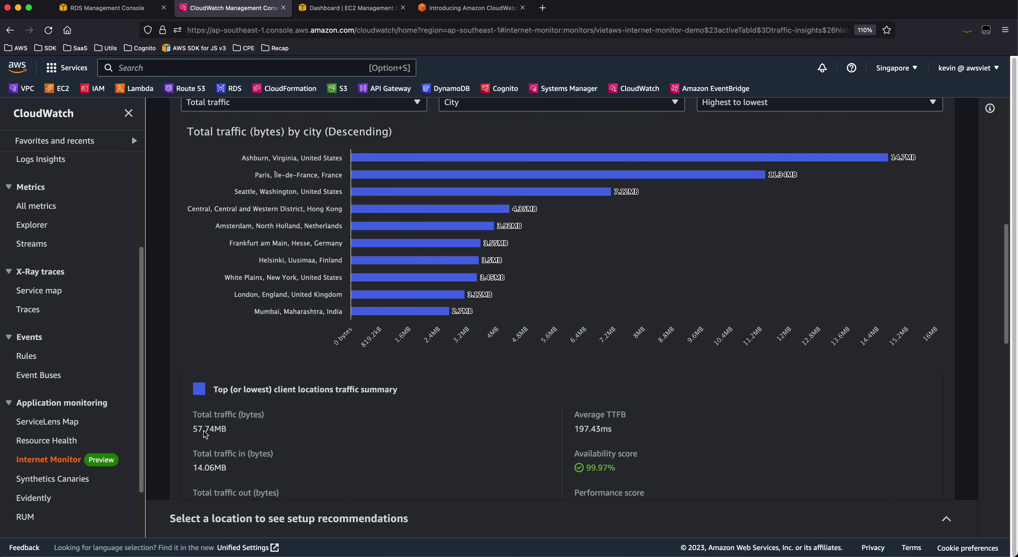
drag(193, 413, 222, 424)
click(244, 429)
drag(573, 412, 603, 430)
scroll(632, 439, down, 1)
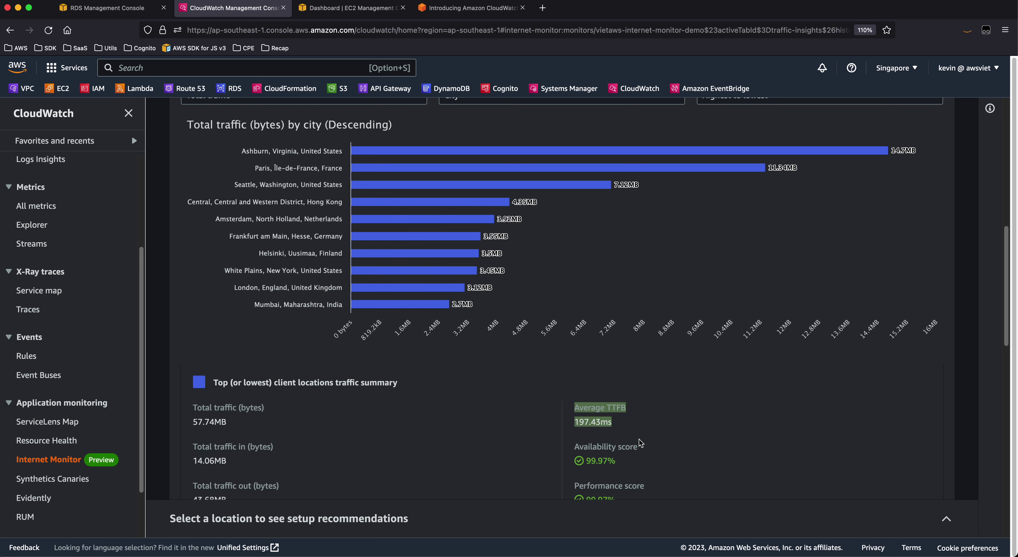
In the traffic optimization suggestions, compare the current setup with the lowest TTFB setup and predicted TTFB for the HKT Limited network in Hong Kong
scroll(640, 442, down, 10)
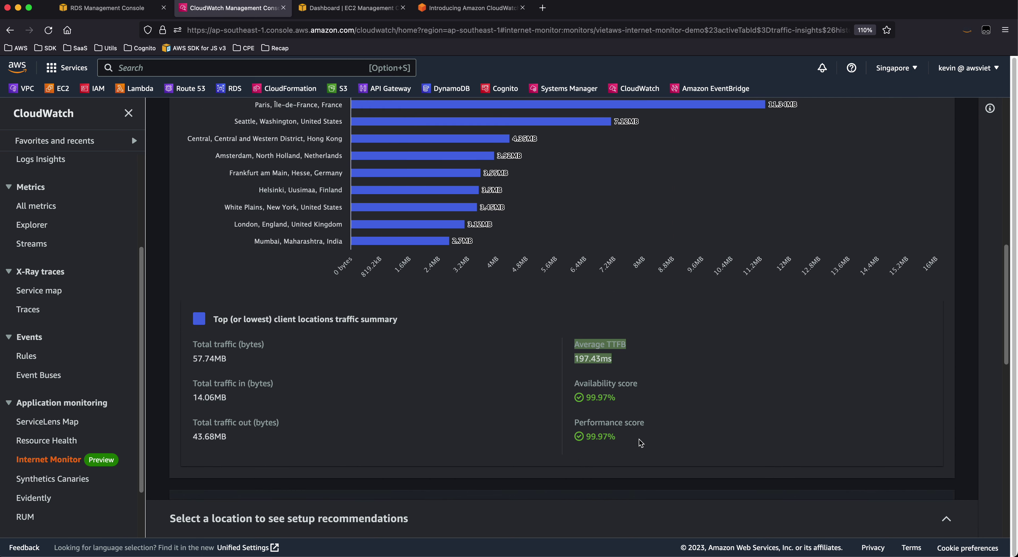
scroll(518, 366, down, 1)
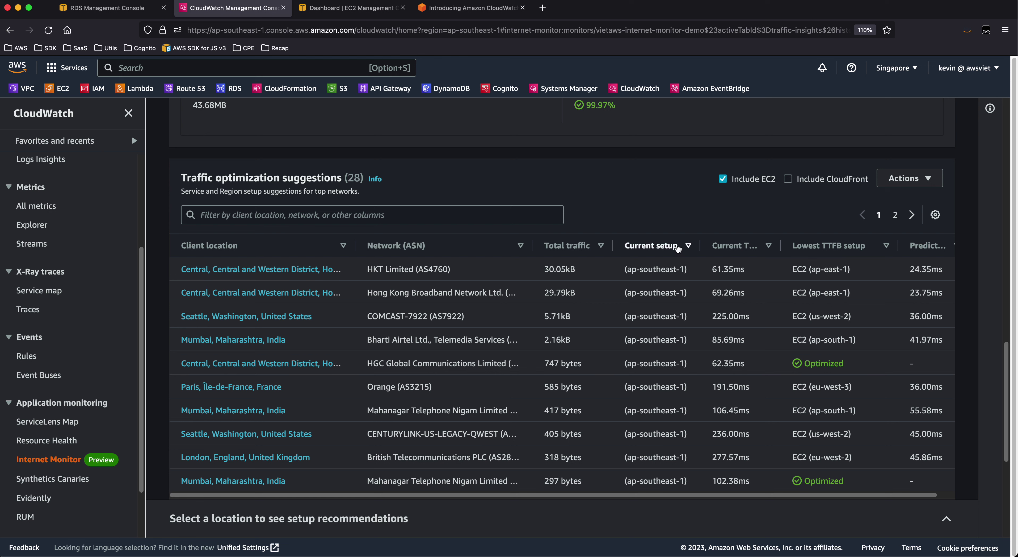
drag(624, 270, 686, 265)
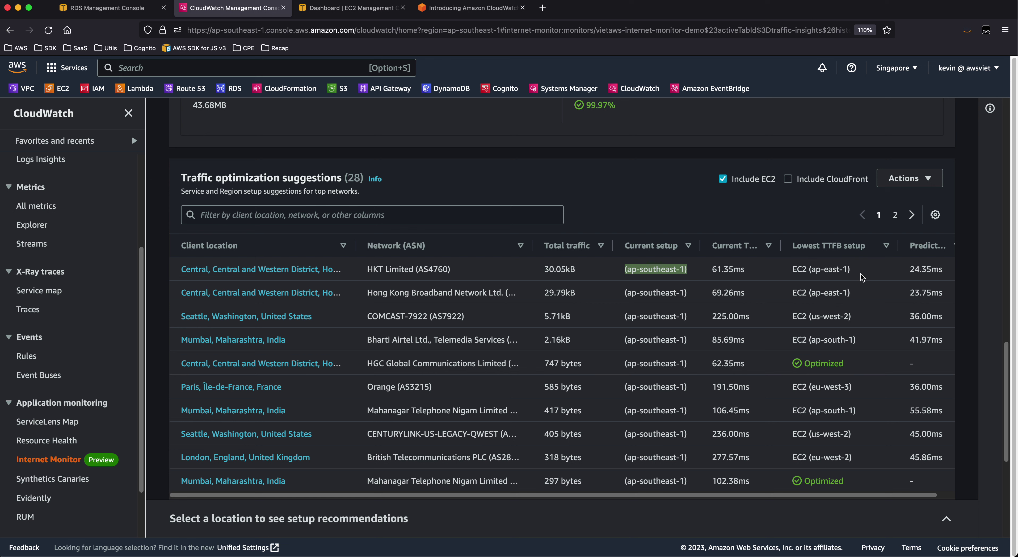
drag(798, 270, 941, 269)
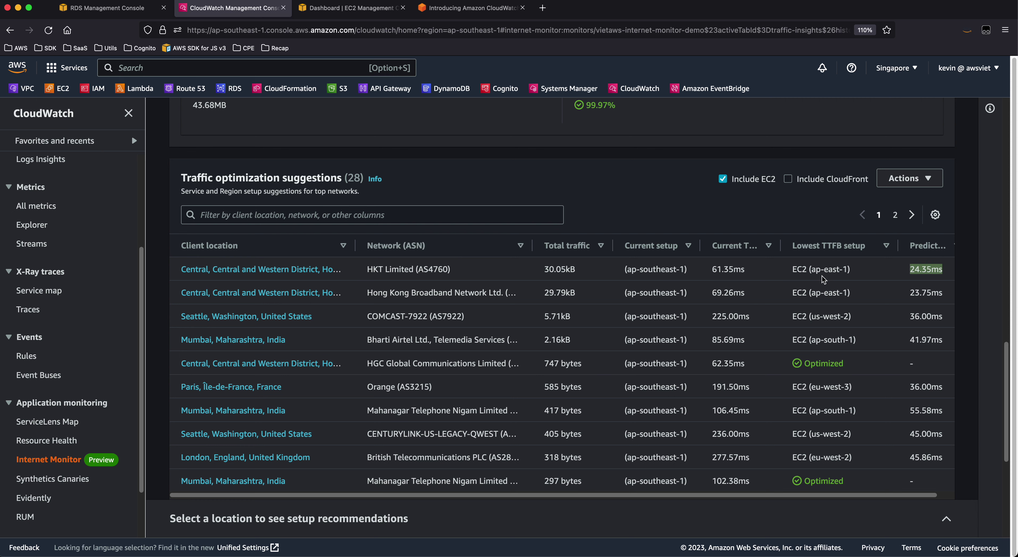
scroll(695, 493, right, 2)
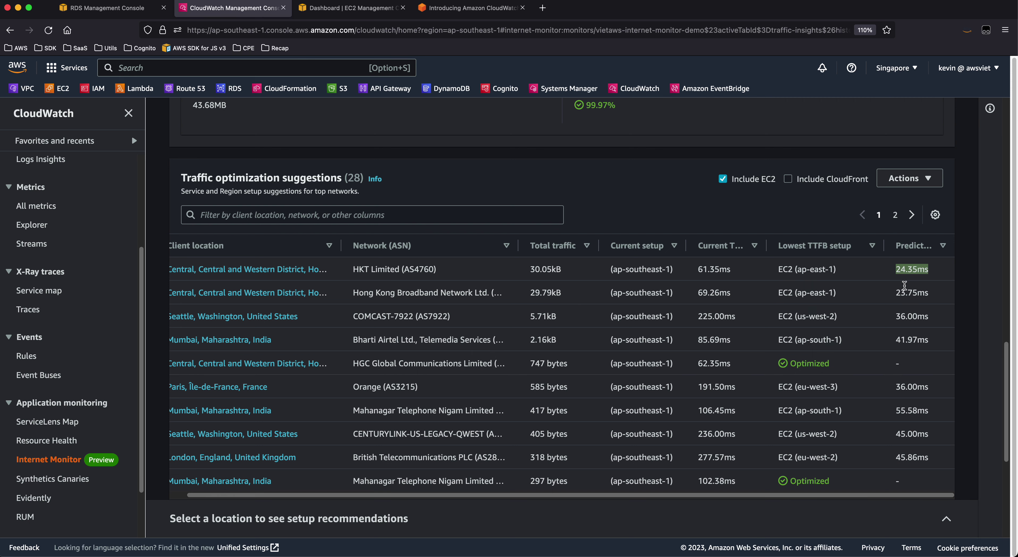
scroll(633, 474, left, 2)
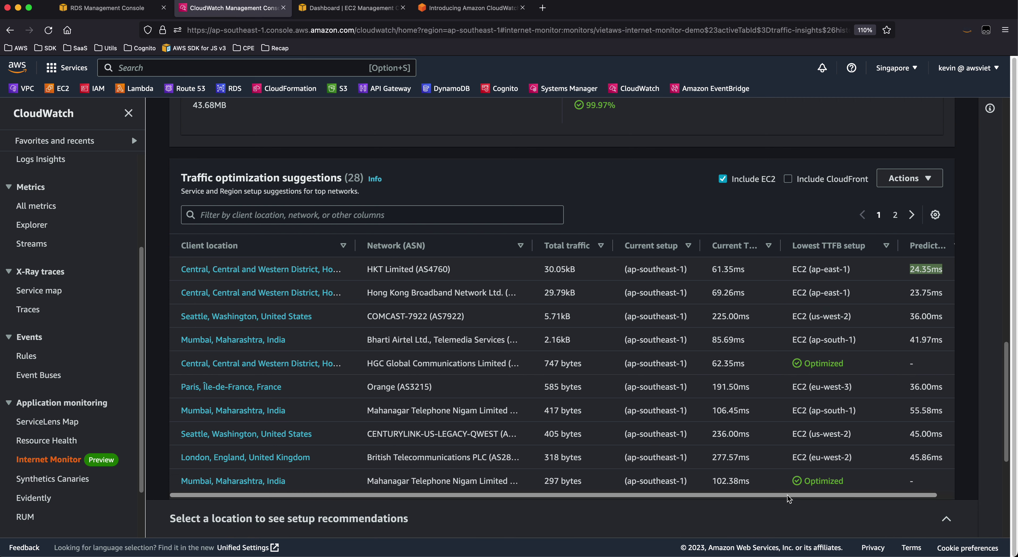
Widen the Client location column to fit the full location names and review the remaining traffic optimization suggestions, including the Optimized entries
drag(355, 246, 395, 246)
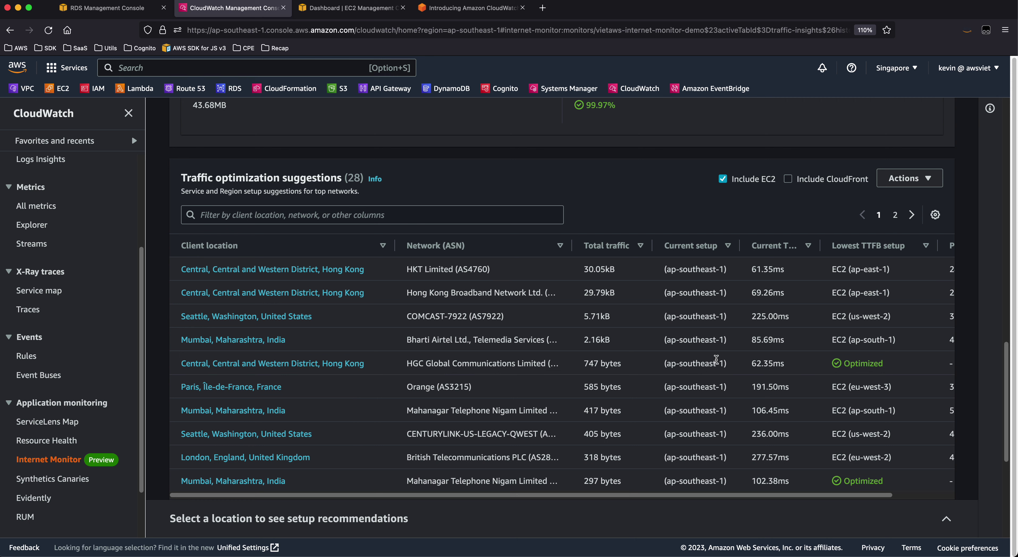
drag(843, 364, 888, 367)
scroll(778, 493, right, 3)
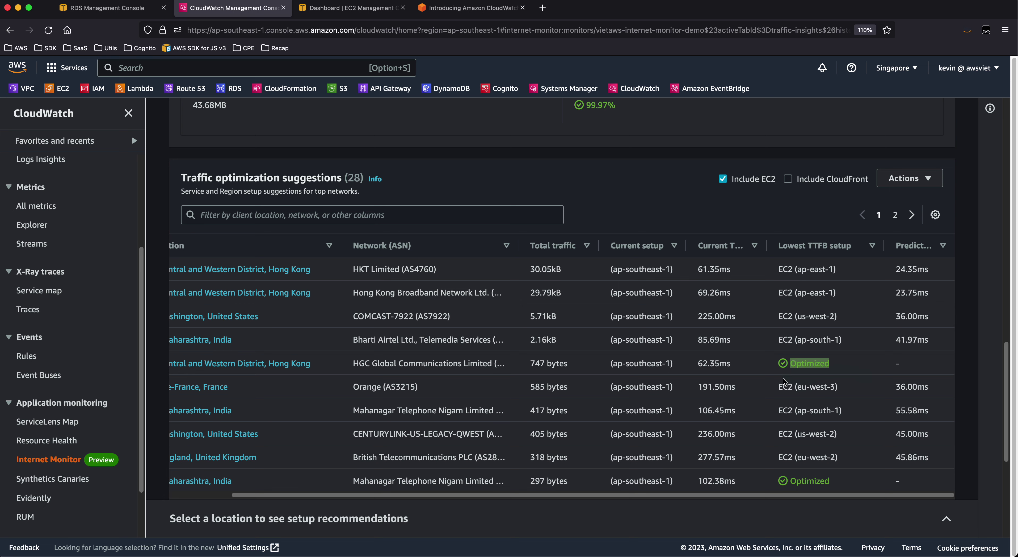
scroll(665, 390, up, 1)
scroll(665, 390, down, 5)
scroll(665, 390, down, 1)
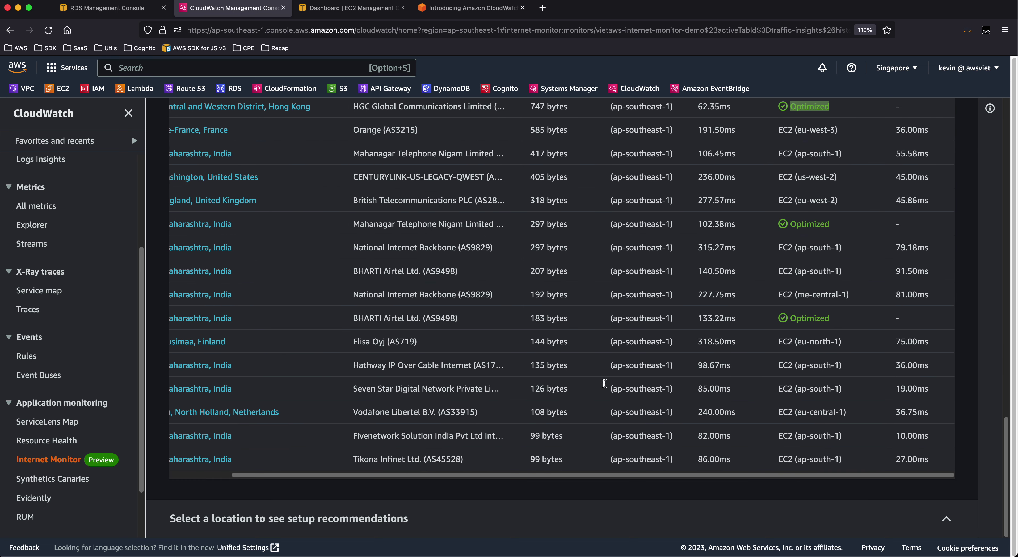
drag(401, 484, 311, 481)
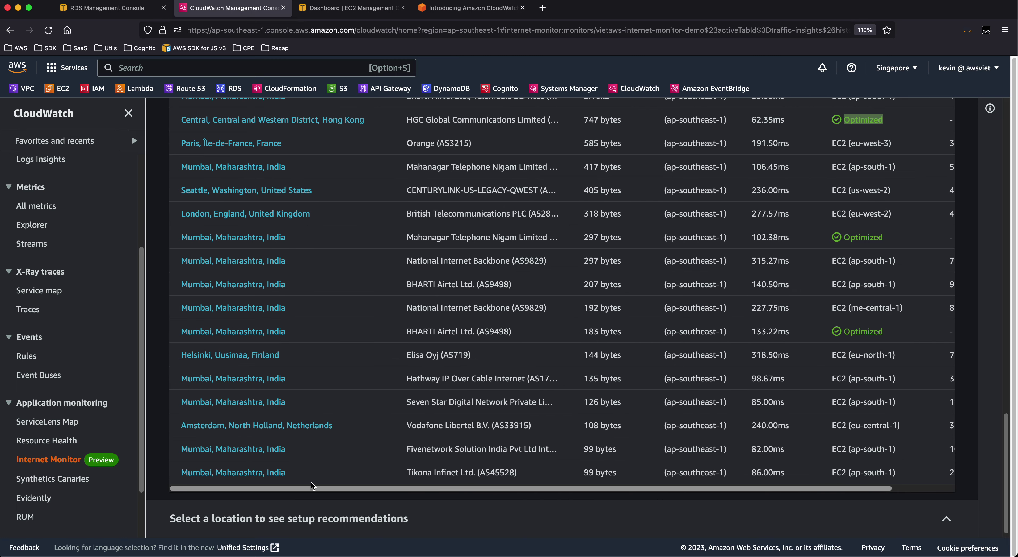
scroll(386, 447, down, 1)
scroll(420, 425, up, 10)
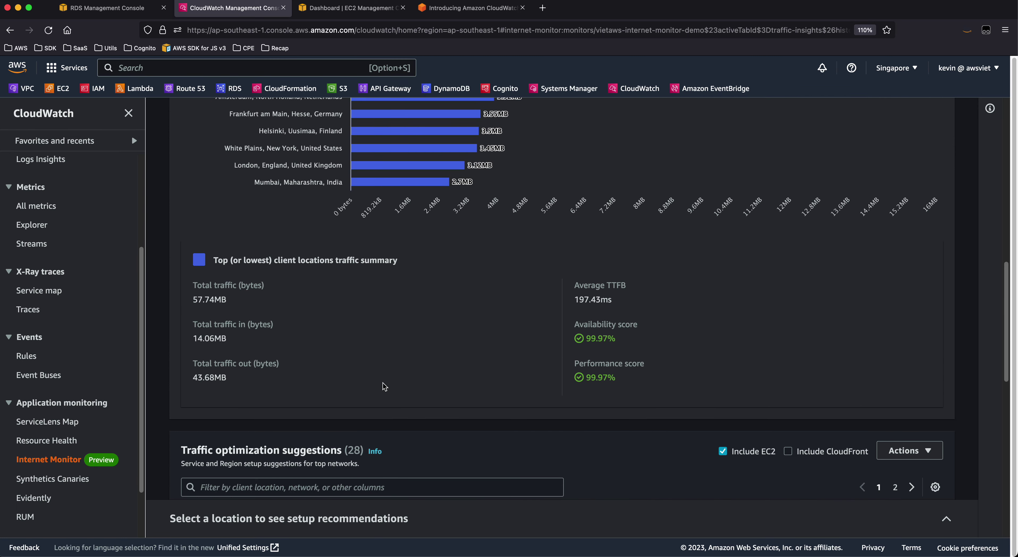
scroll(385, 386, down, 5)
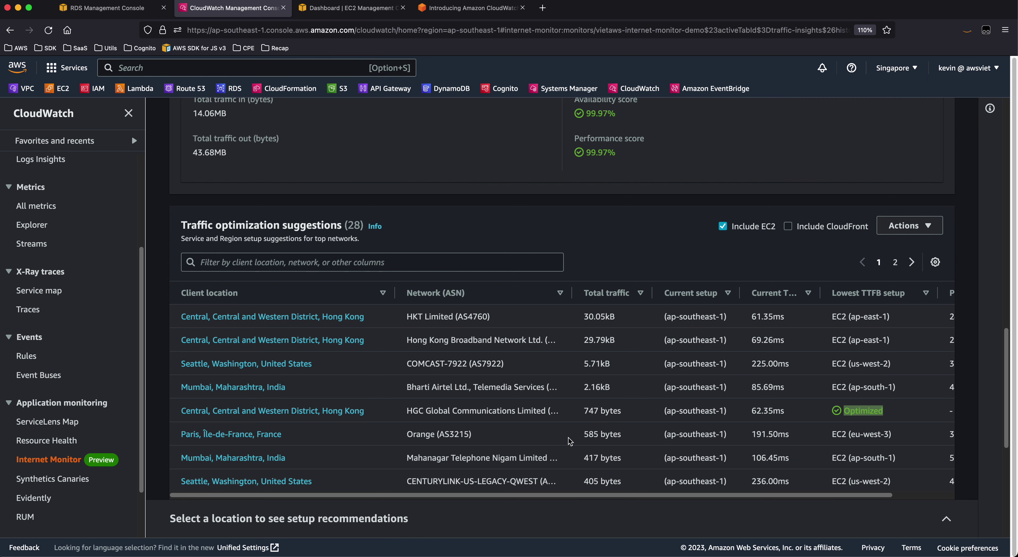
scroll(573, 435, up, 1)
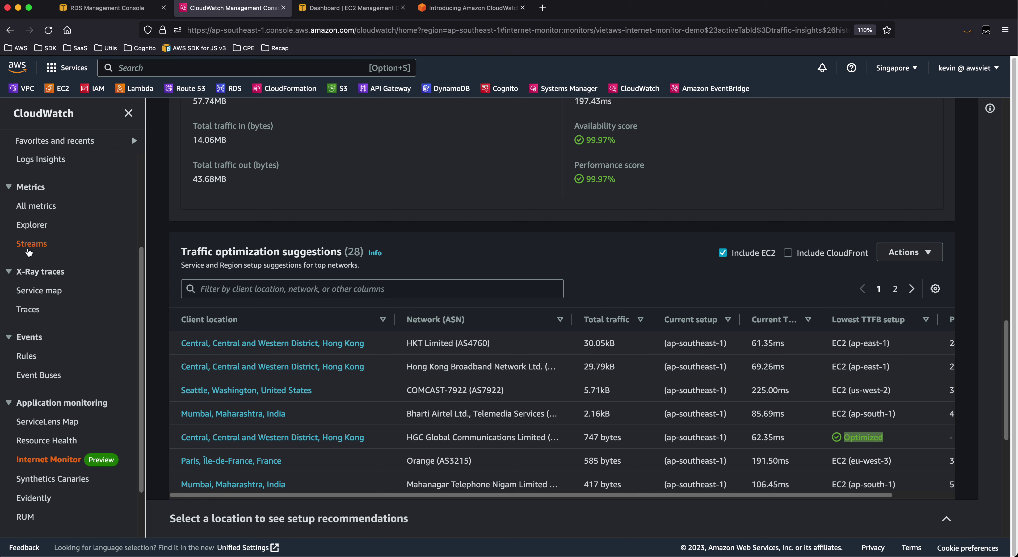
Open the CloudWatch log groups and filter them by "internet"
scroll(29, 253, up, 3)
click(38, 257)
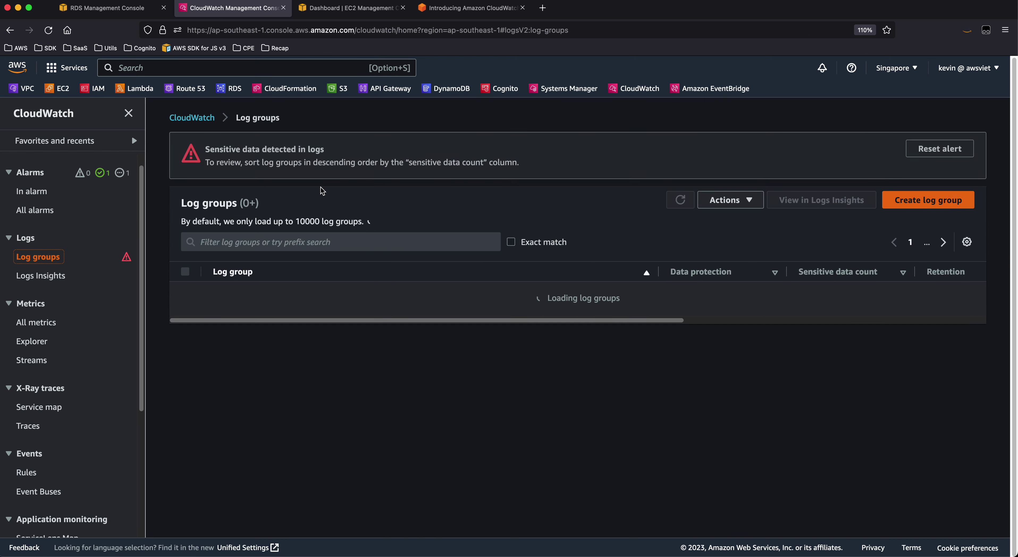
click(280, 237)
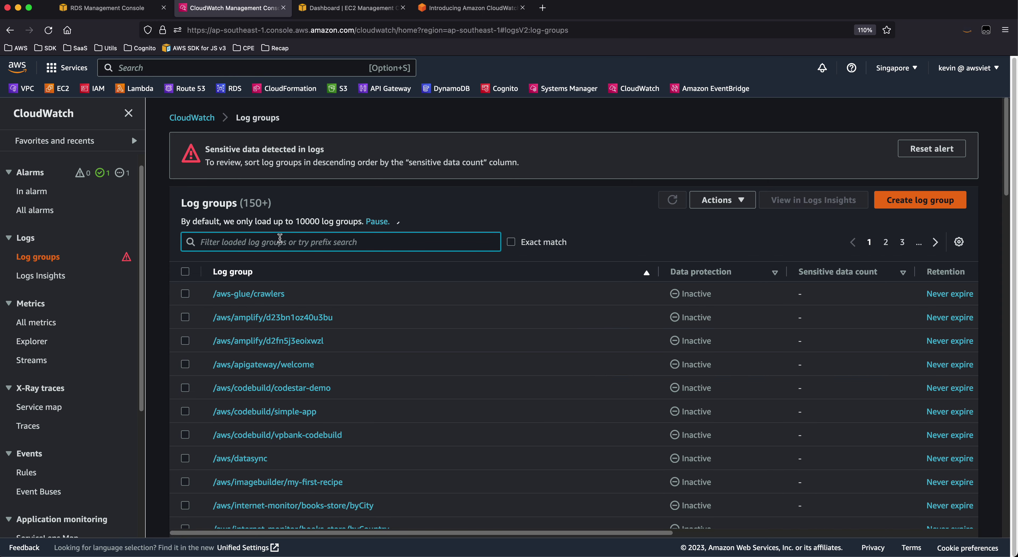
text(internet)
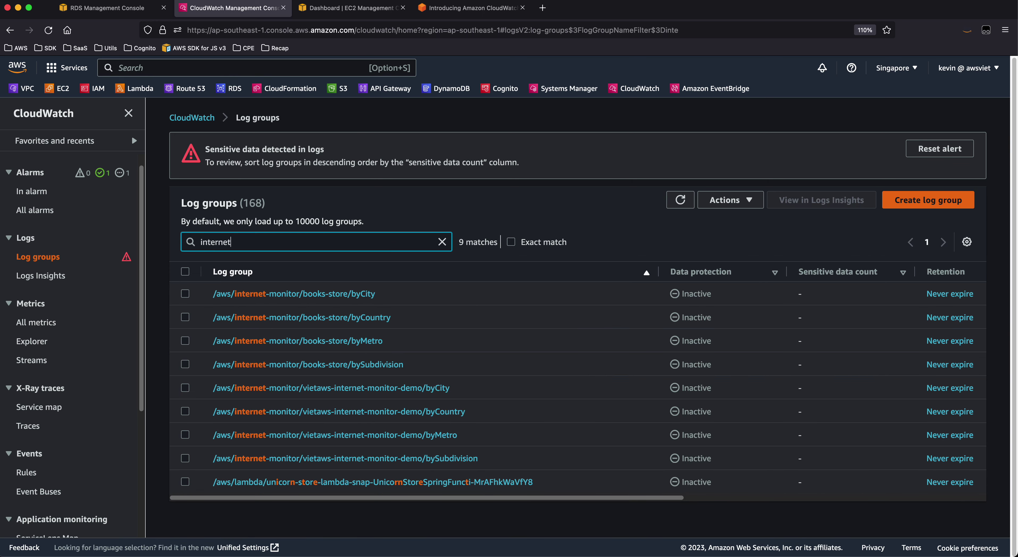
Open the /aws/internet-monitor/vietaws-internet-monitor-demo/byCountry log group and check its retention setting in the log group details
click(400, 412)
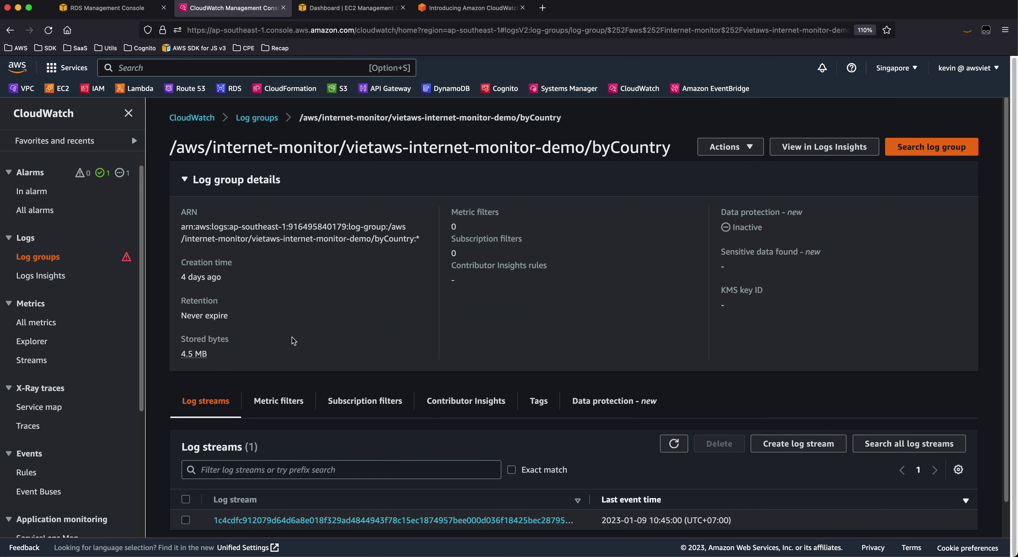
drag(181, 313, 251, 319)
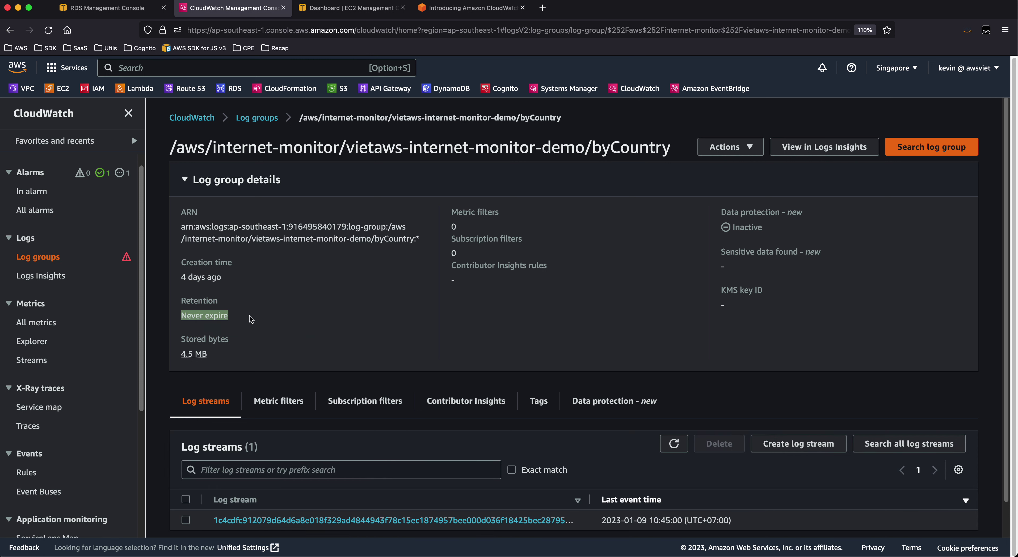
Open the log group's only log stream and review its per-country log events, from the newest back to the oldest loaded ones
scroll(404, 331, down, 2)
click(450, 481)
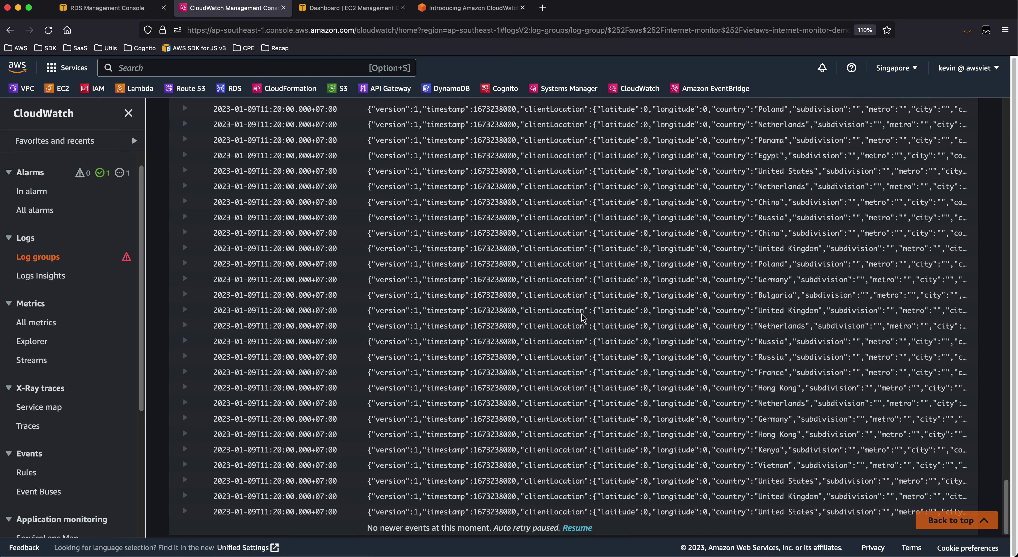
drag(369, 233, 902, 513)
scroll(677, 392, up, 15)
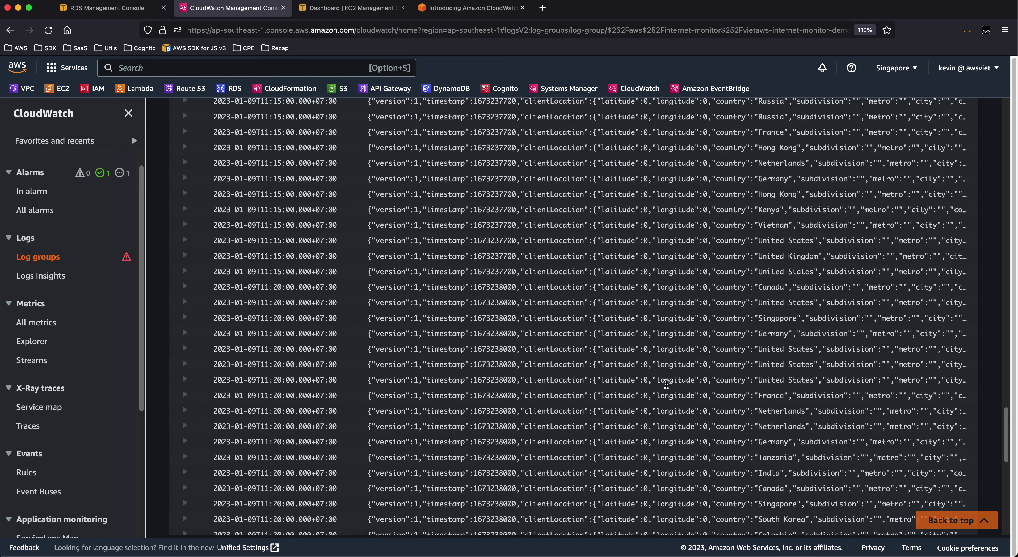
scroll(666, 383, up, 10)
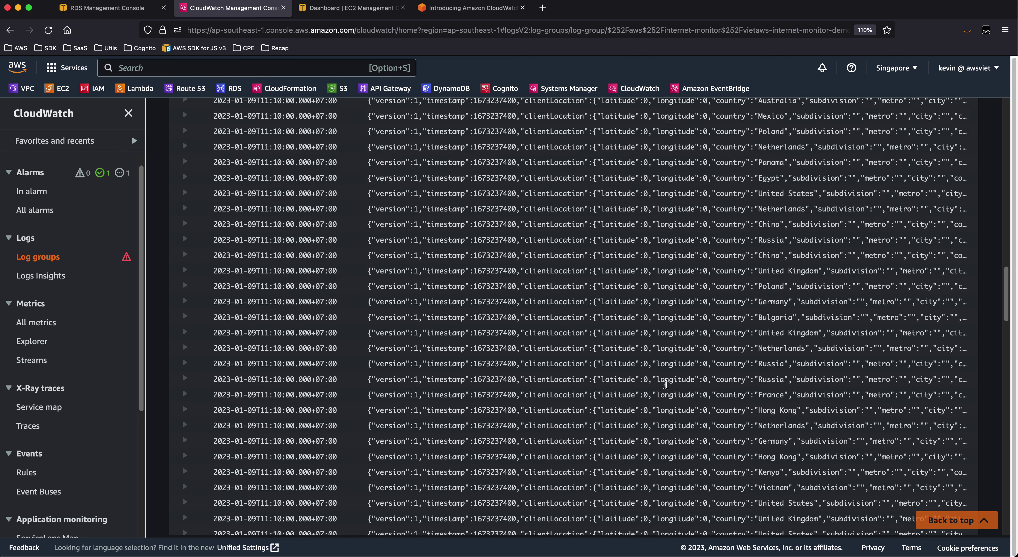
scroll(666, 383, up, 10)
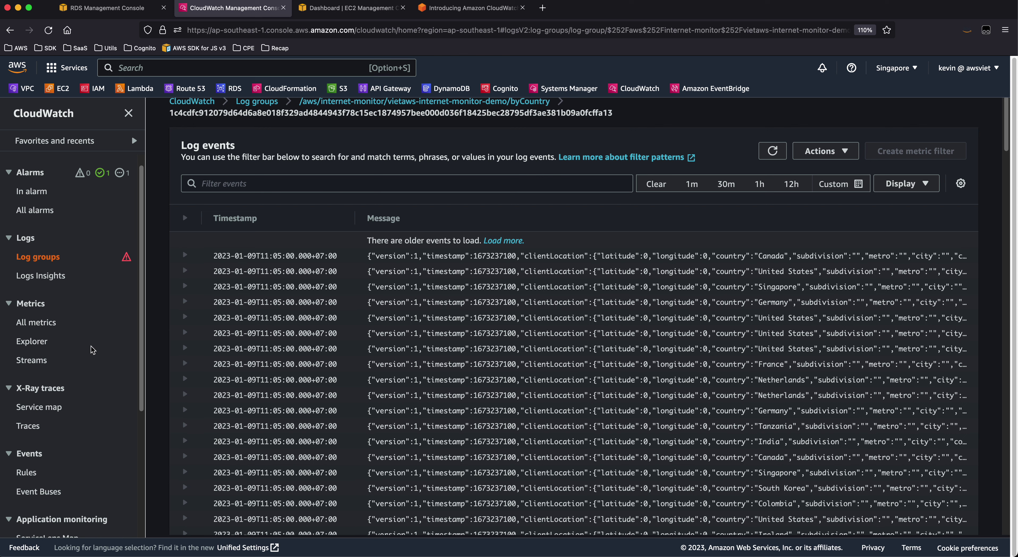
scroll(91, 350, down, 1)
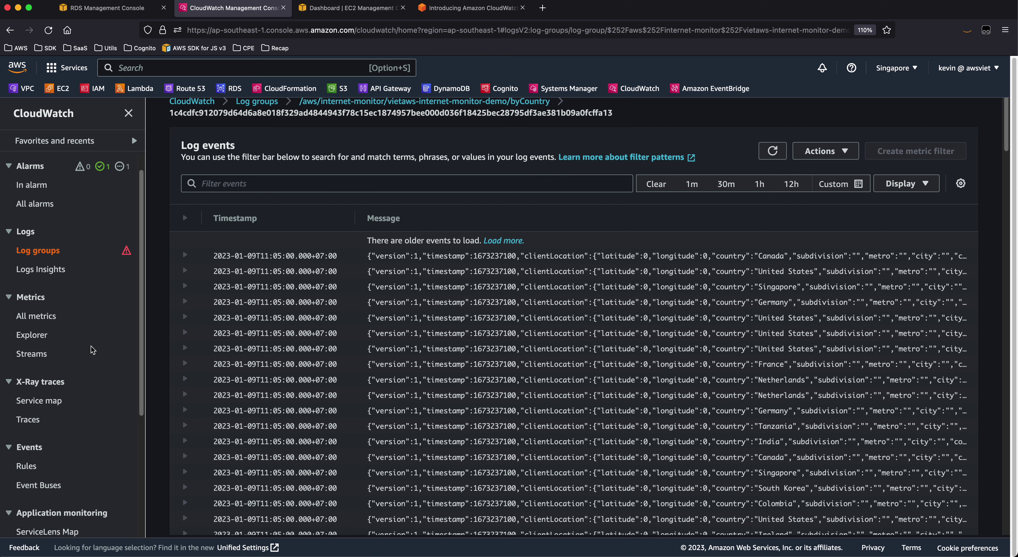